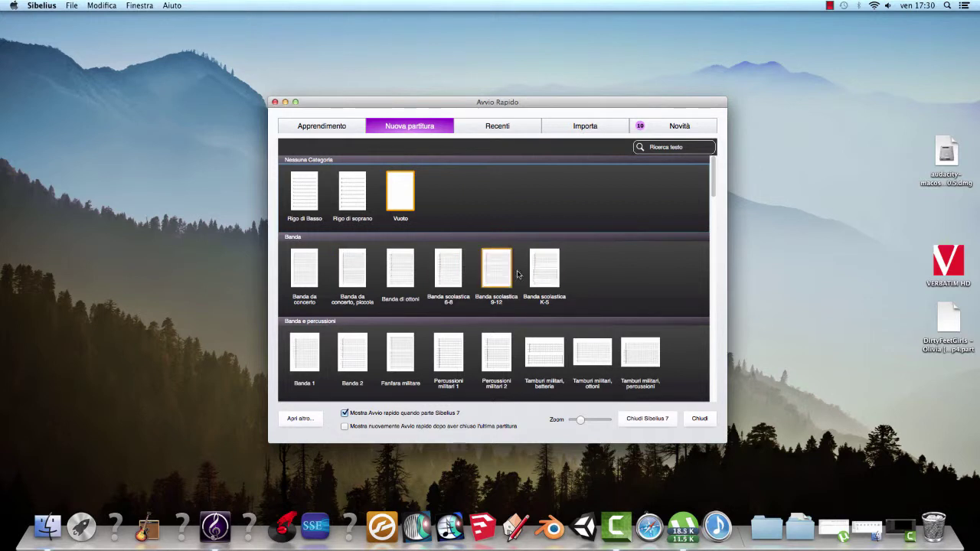
Examine the full instrument list of the Banda da concerto template, then close it without changes
double_click(308, 275)
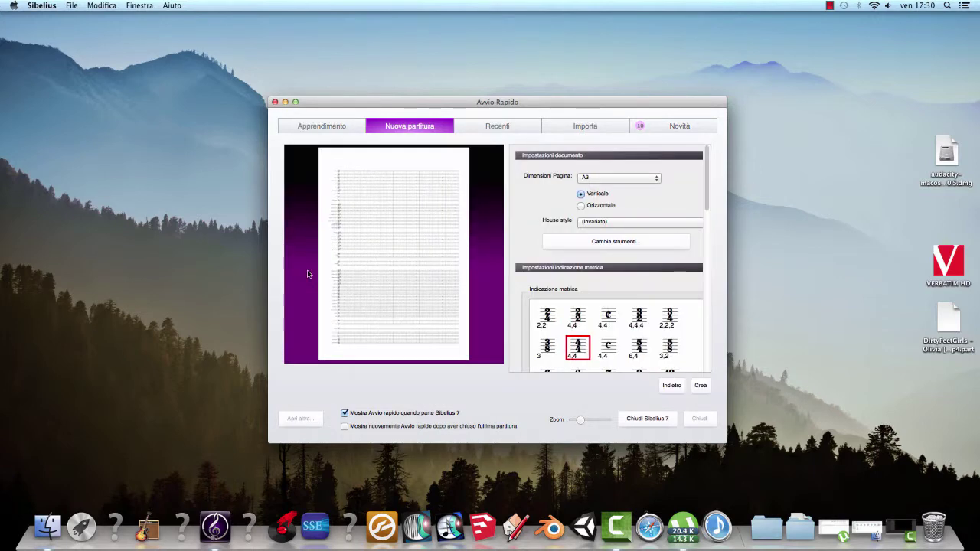
click(601, 242)
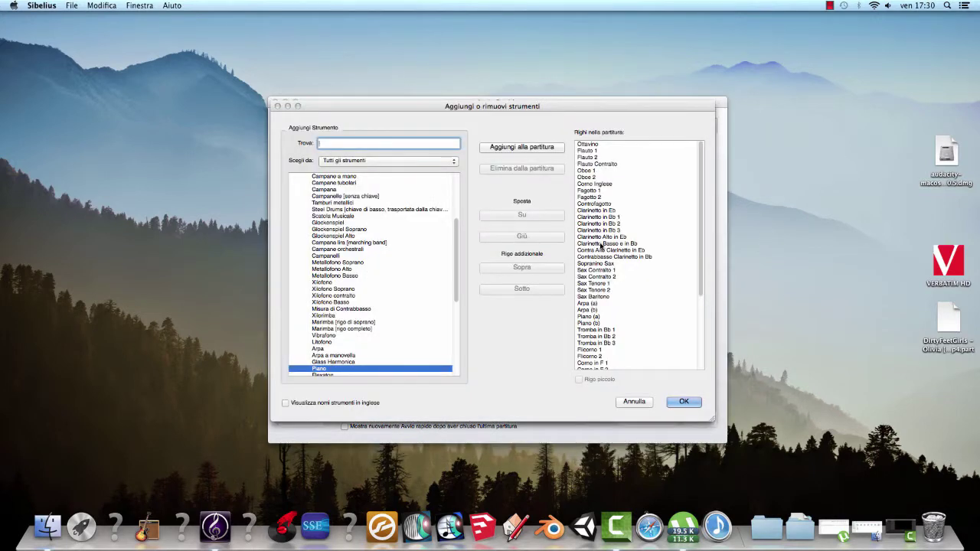
scroll(615, 201, down, 4)
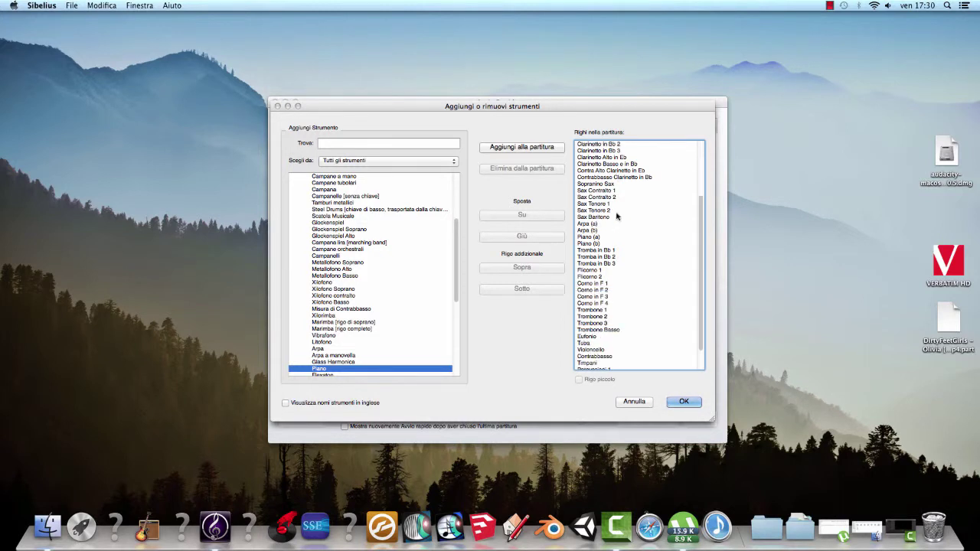
scroll(617, 211, up, 5)
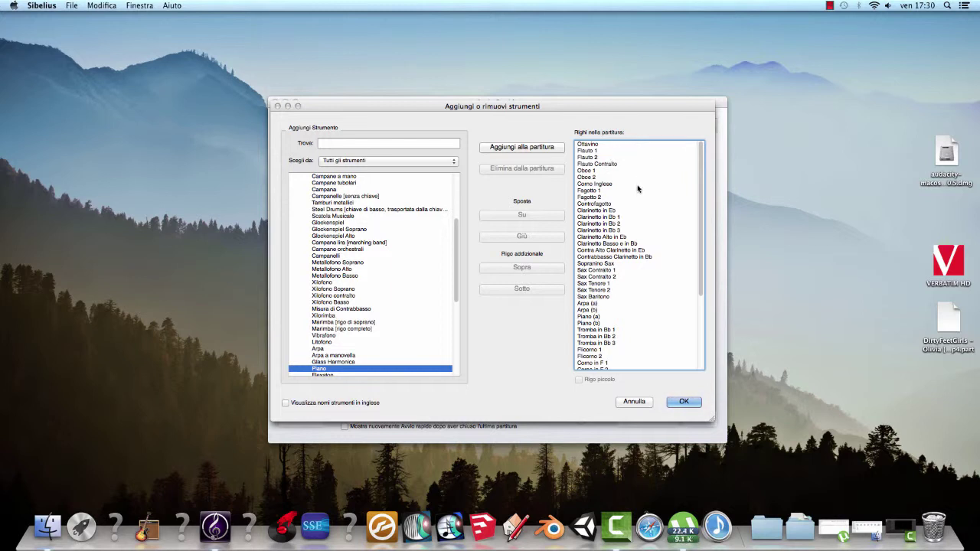
scroll(637, 193, down, 5)
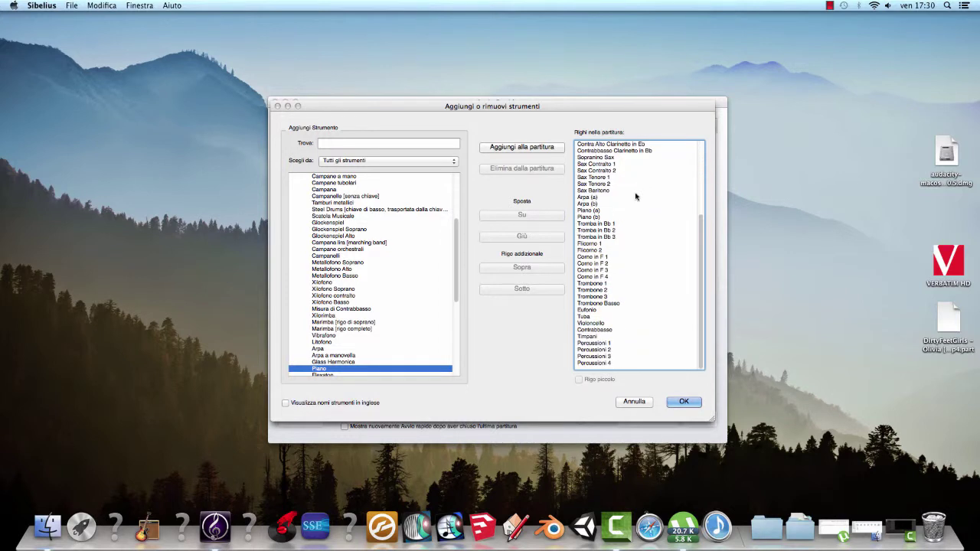
scroll(637, 197, up, 5)
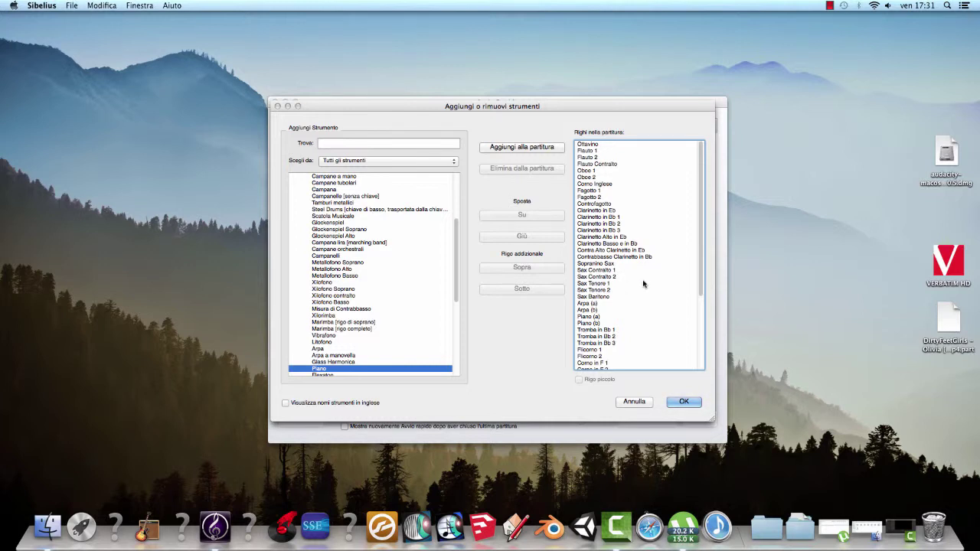
scroll(643, 284, down, 2)
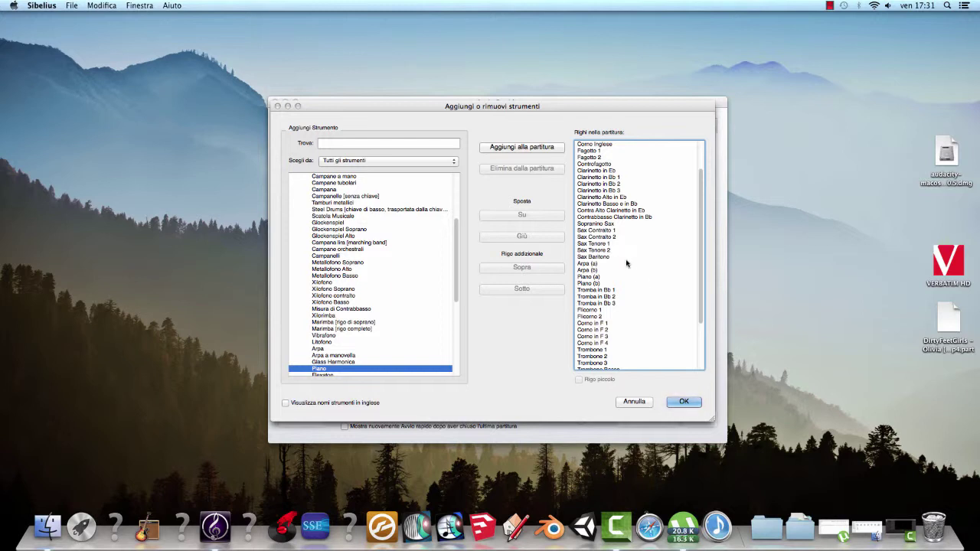
scroll(650, 269, down, 1)
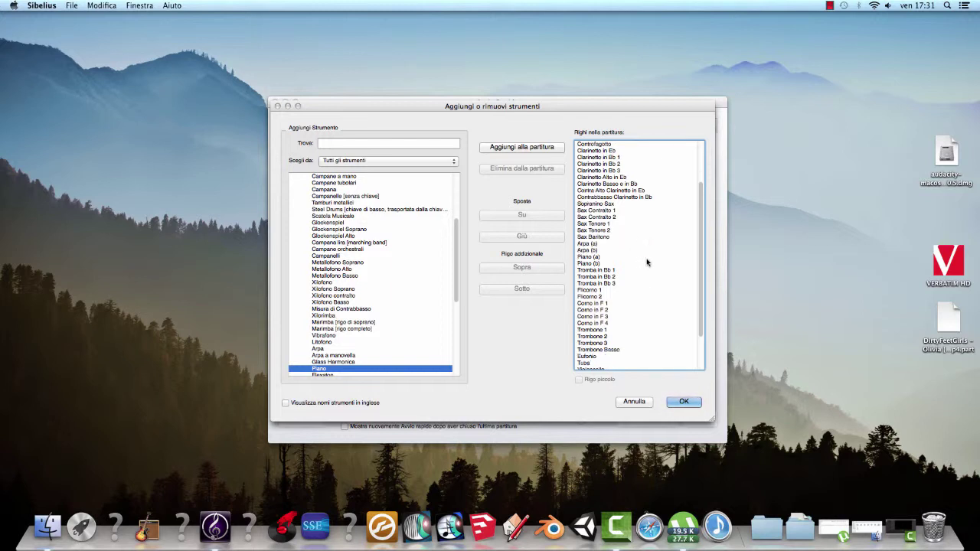
scroll(647, 262, down, 1)
scroll(647, 262, down, 1)
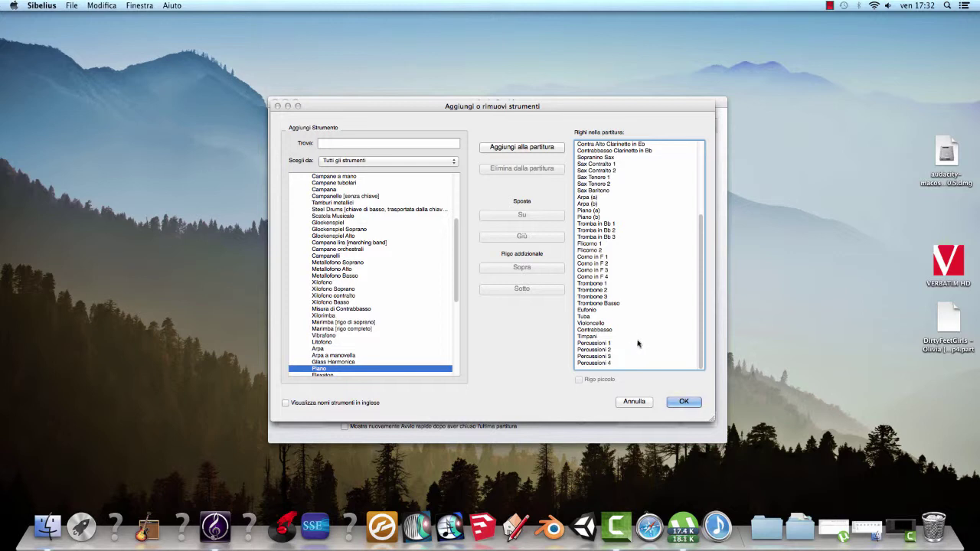
scroll(638, 343, up, 5)
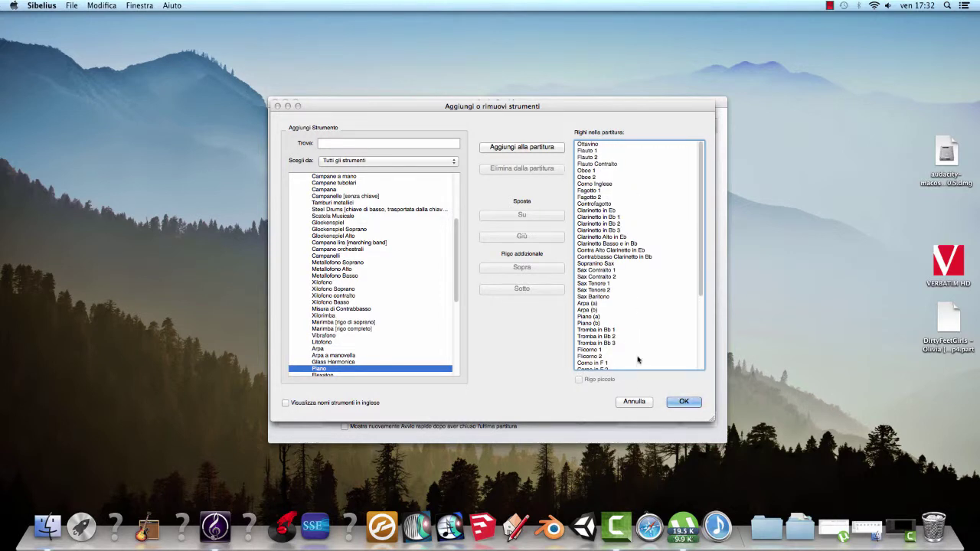
click(633, 402)
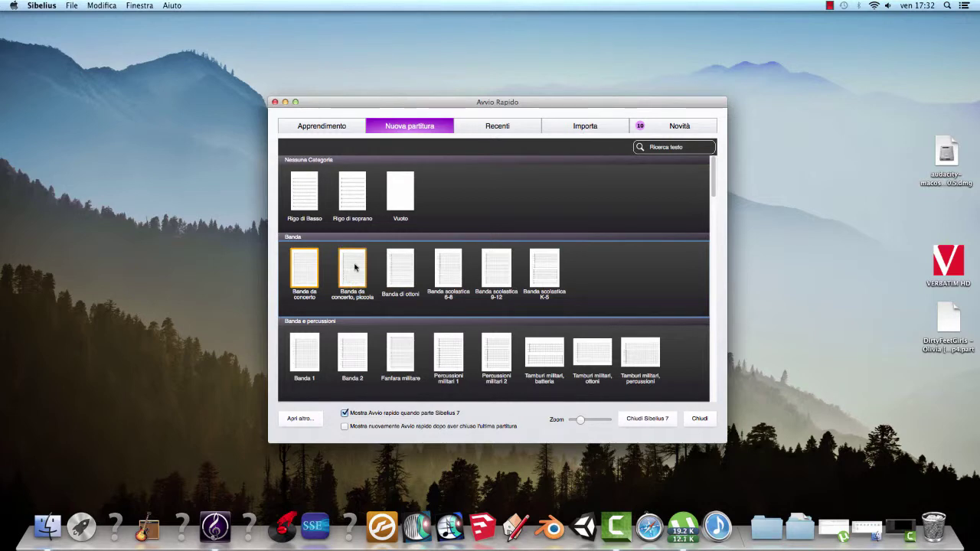
Examine the instruments included in the Banda da concerto, piccola template and cancel the instrument setup
click(355, 266)
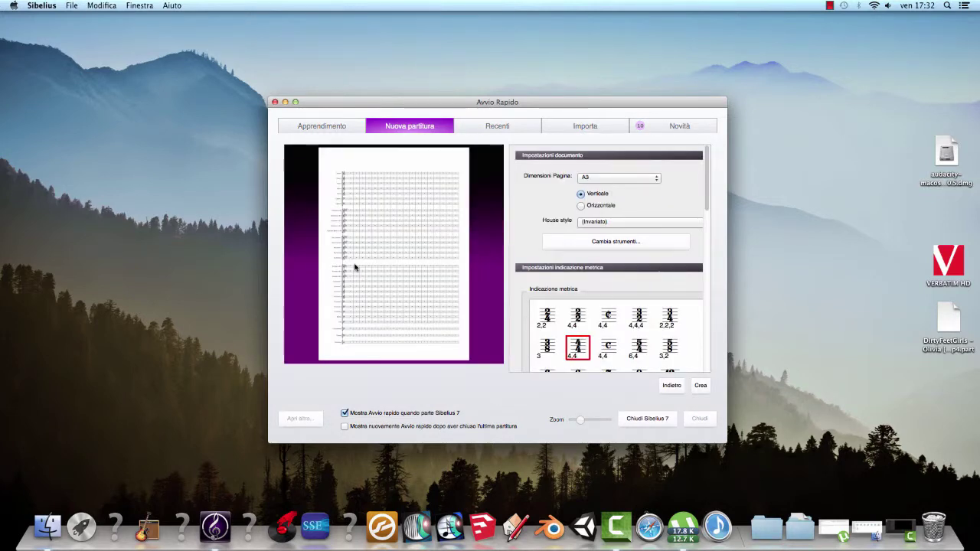
click(628, 243)
click(629, 246)
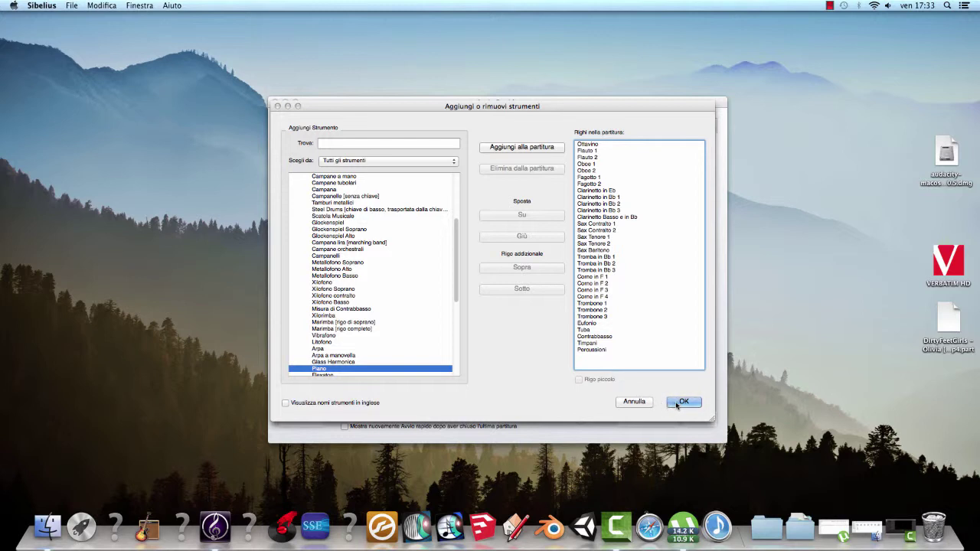
click(636, 402)
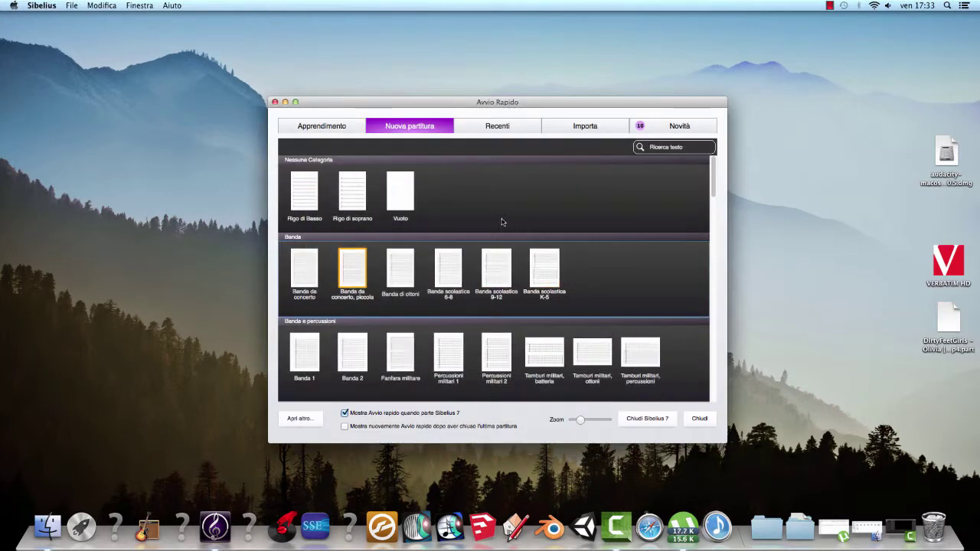
Review the staves in the Banda di ottoni template and return to the template gallery
double_click(402, 272)
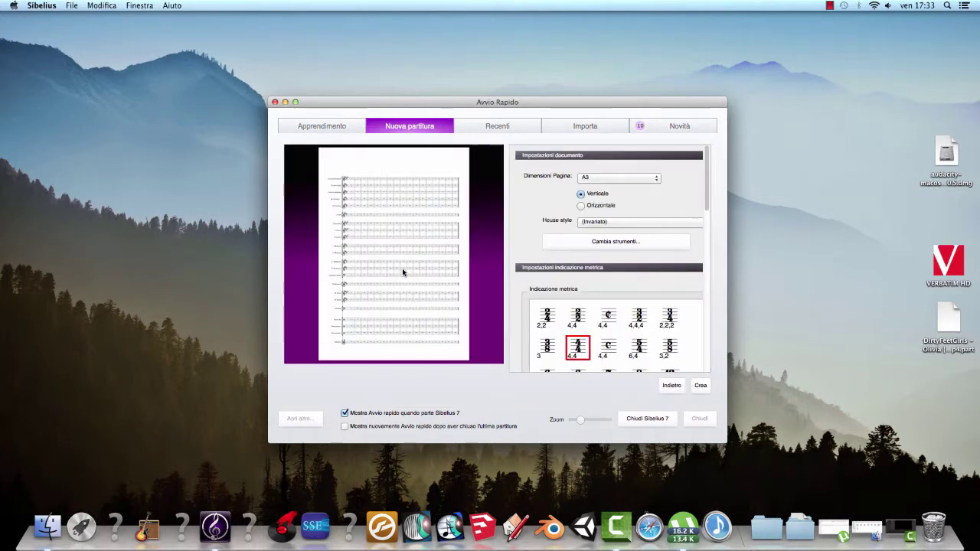
click(630, 243)
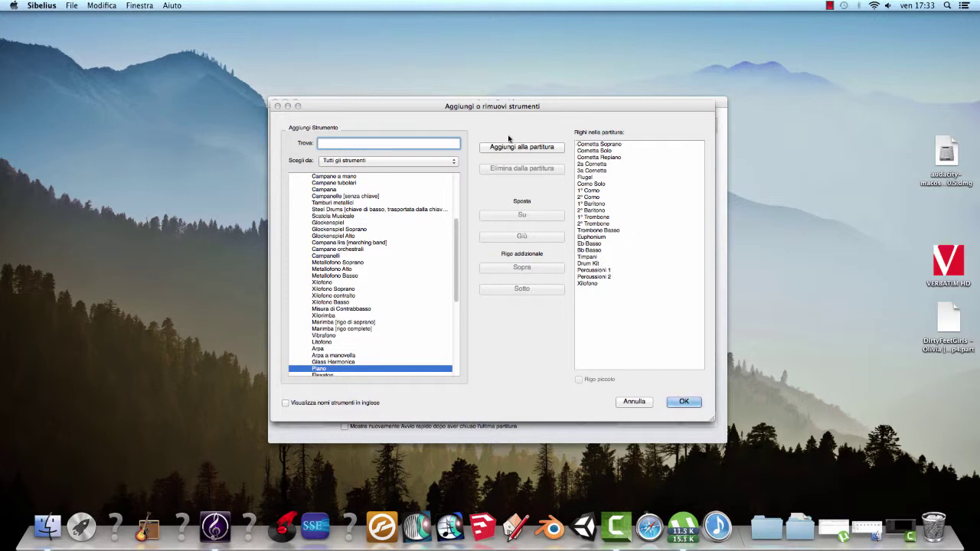
click(633, 402)
key(Escape)
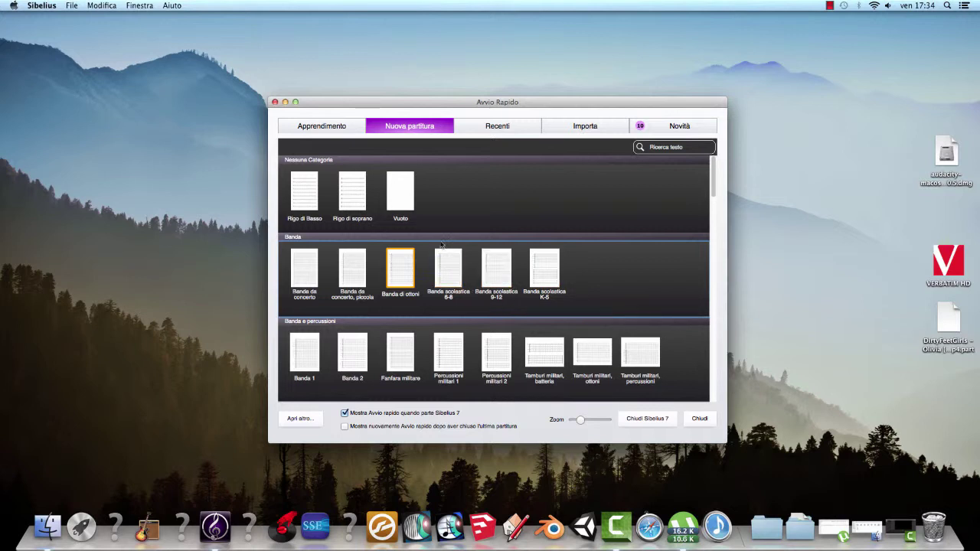
Inspect the instrument list of the Banda scolastica 6-8 template and leave it unchanged
double_click(451, 265)
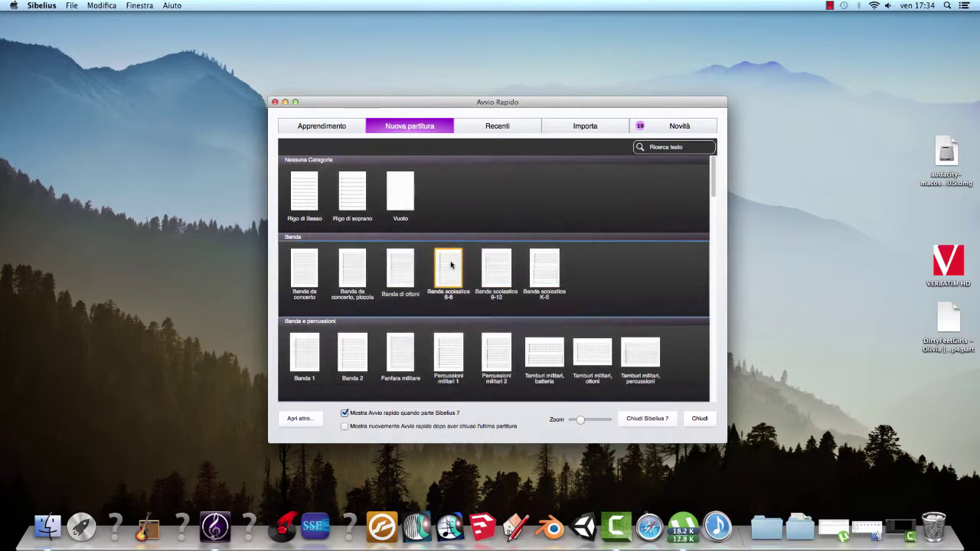
click(605, 242)
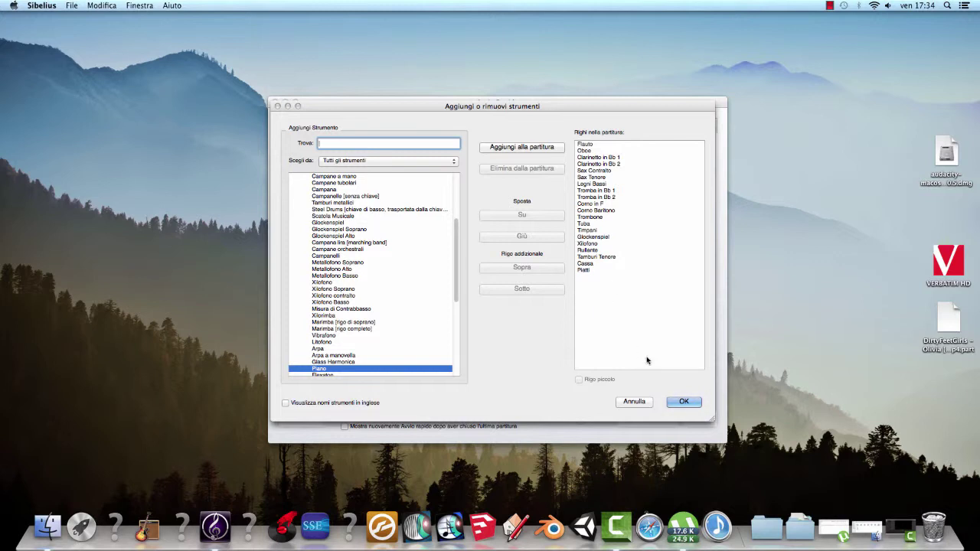
click(635, 401)
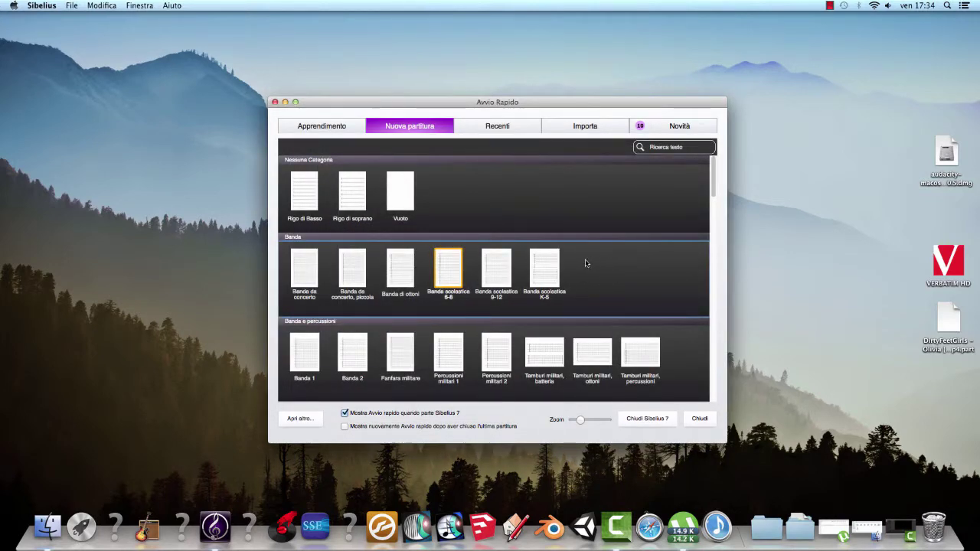
Inspect which instruments the Banda scolastica 9-12 template contains and leave its instrument setup without changes
click(508, 276)
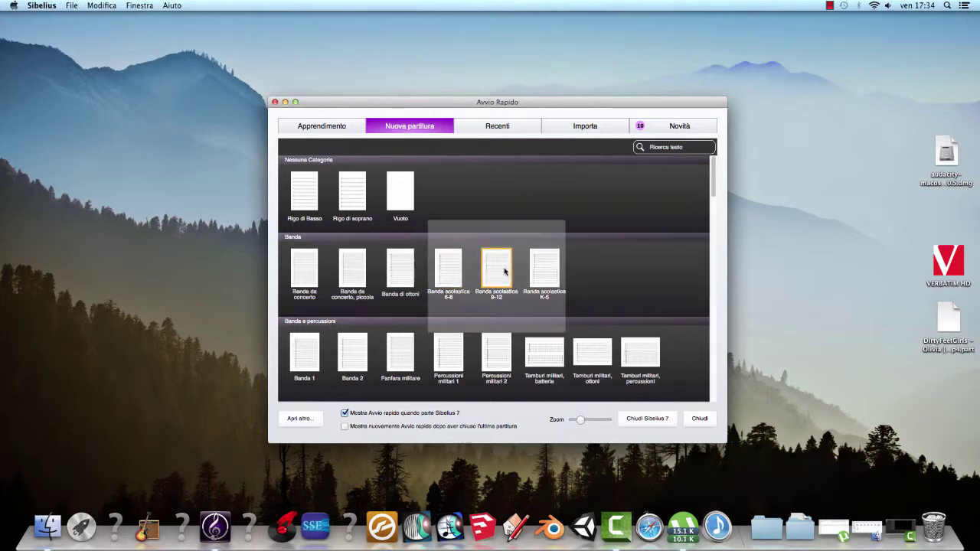
click(633, 244)
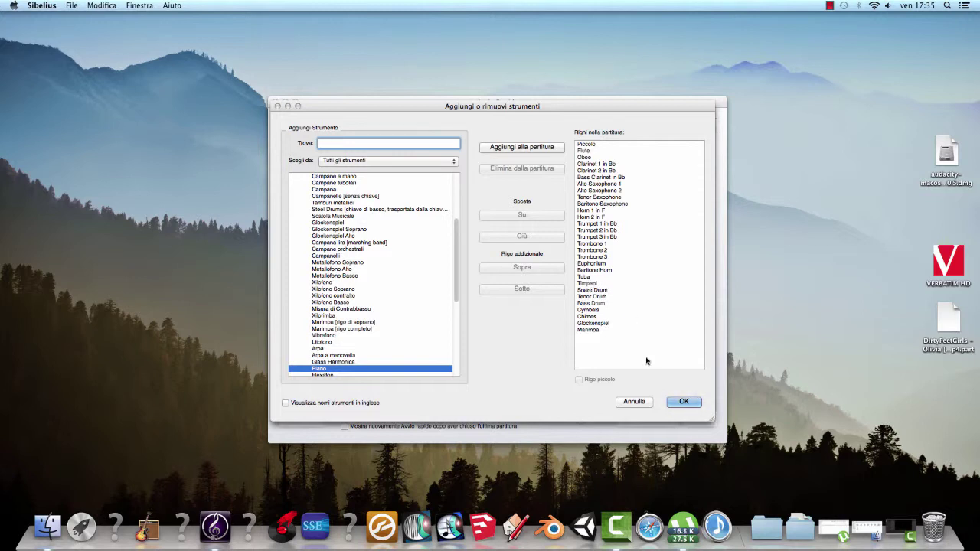
click(635, 402)
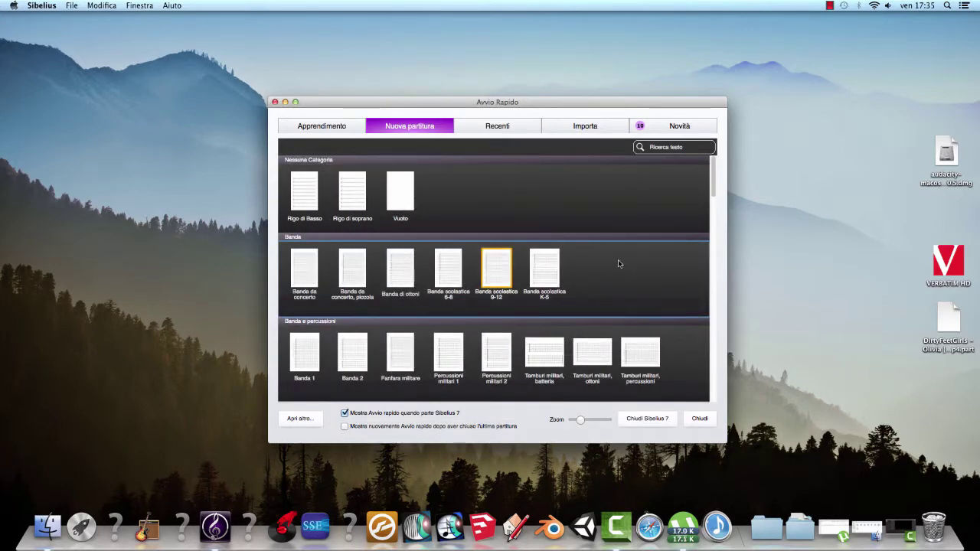
Check the instruments of the Banda scolastica K-5 template and go back to the template gallery
double_click(544, 266)
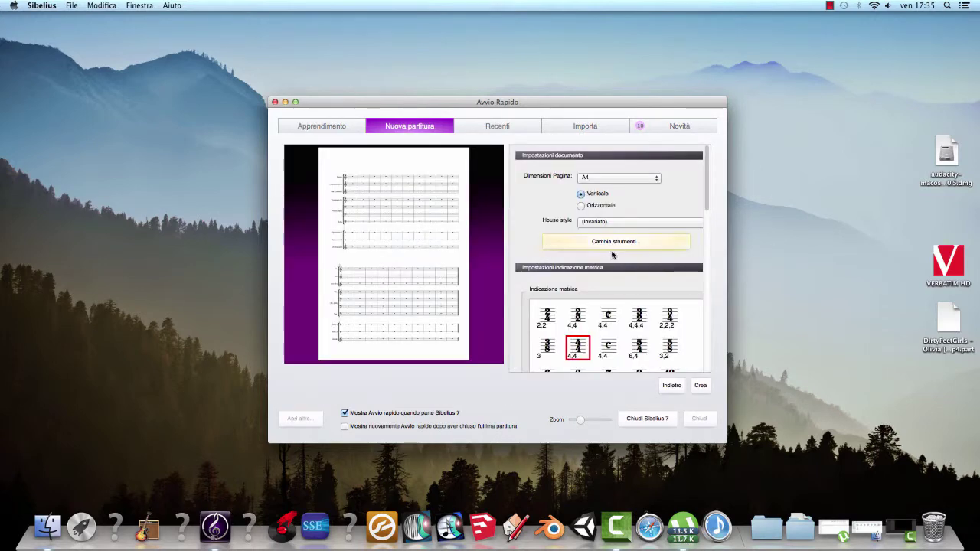
click(618, 242)
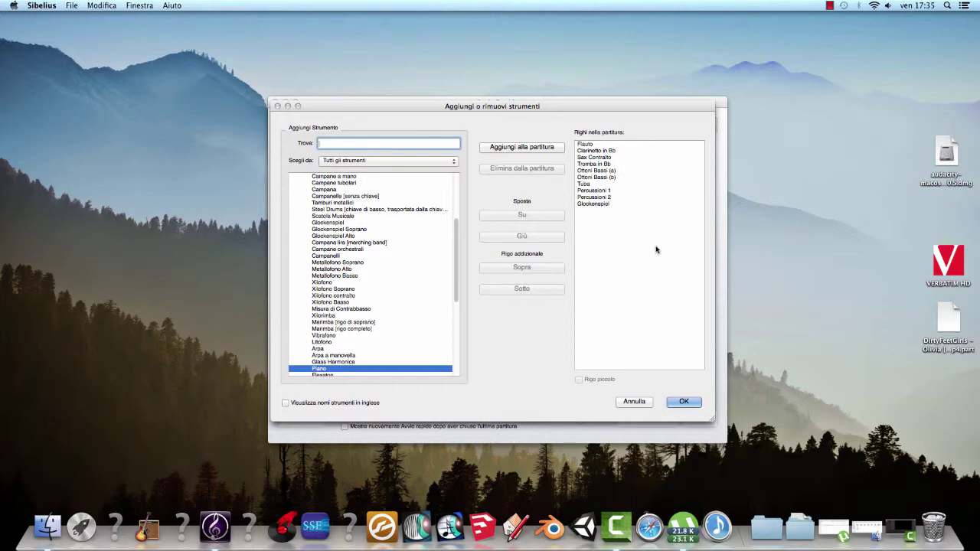
key(Escape)
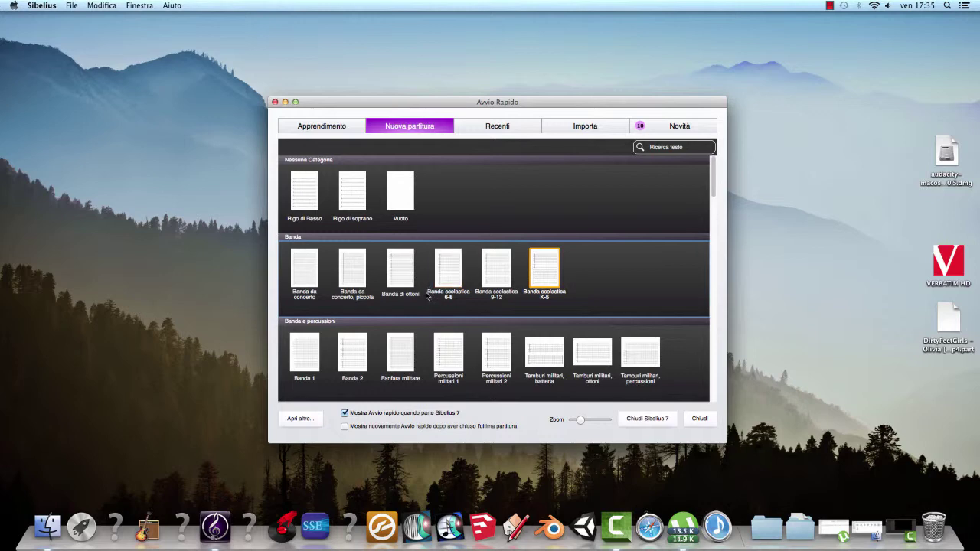
Choose the Banda scolastica 6-8 template and remove Timpani, Xilofono and Tamburi Tenore from its instruments
double_click(444, 274)
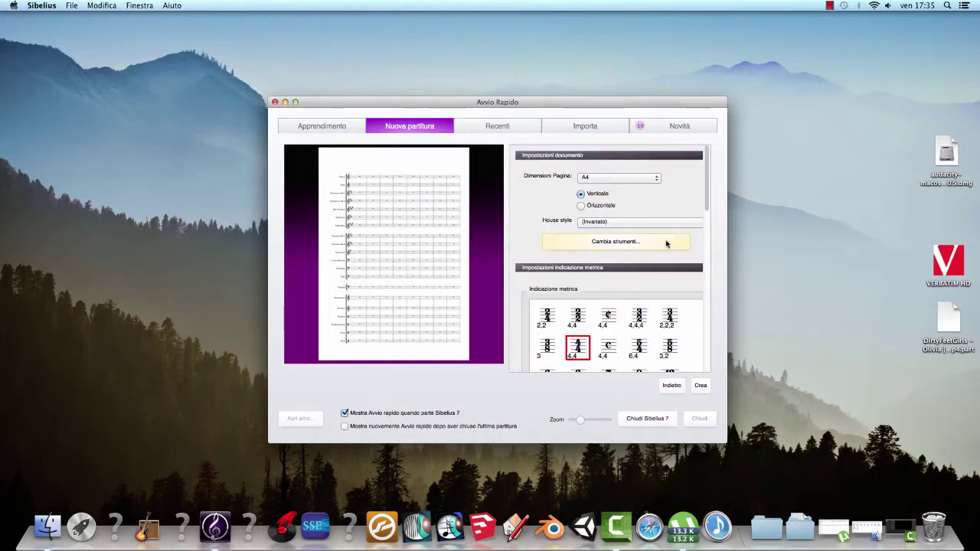
click(627, 246)
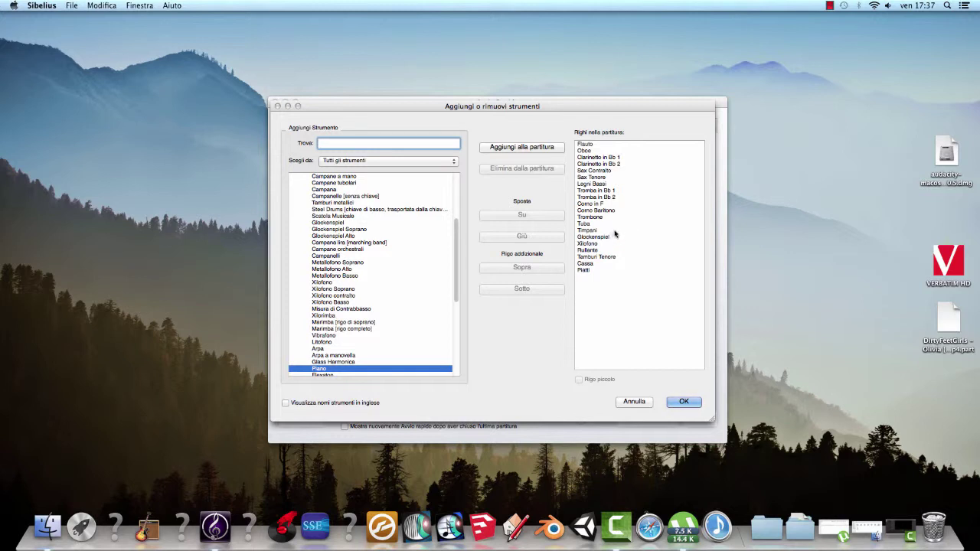
click(593, 231)
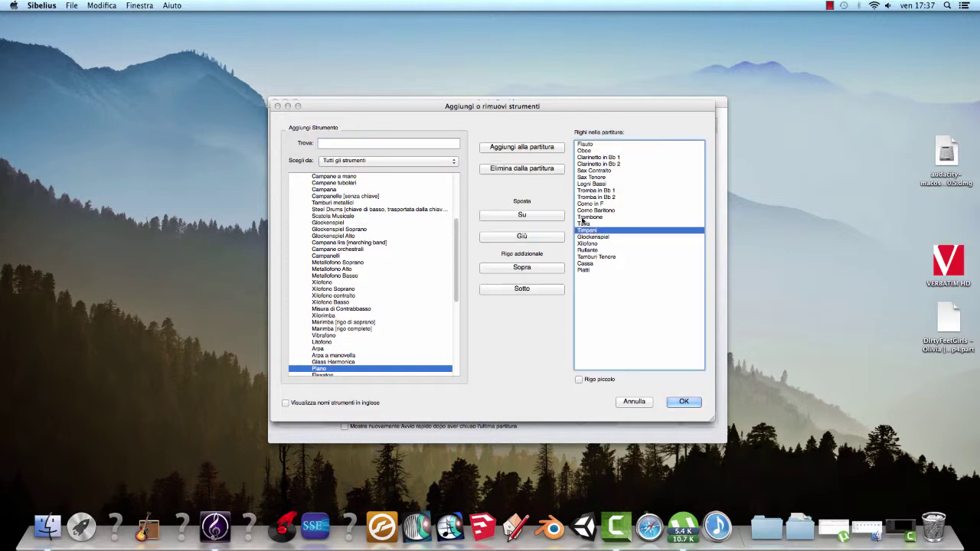
click(539, 170)
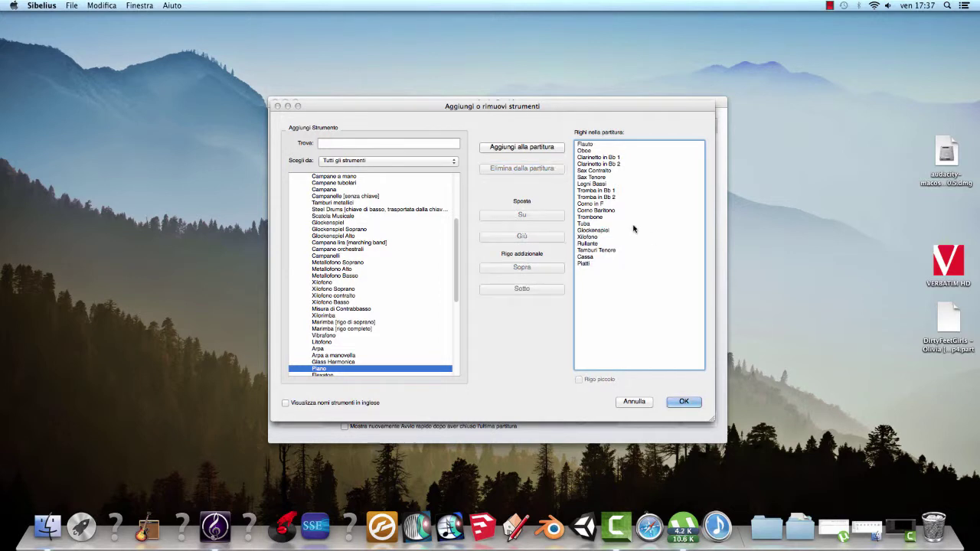
click(591, 239)
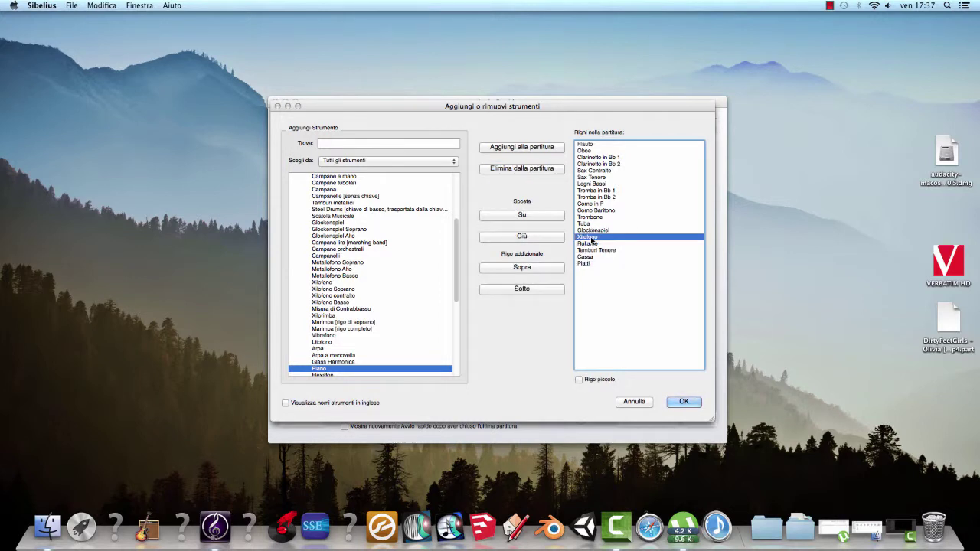
click(524, 170)
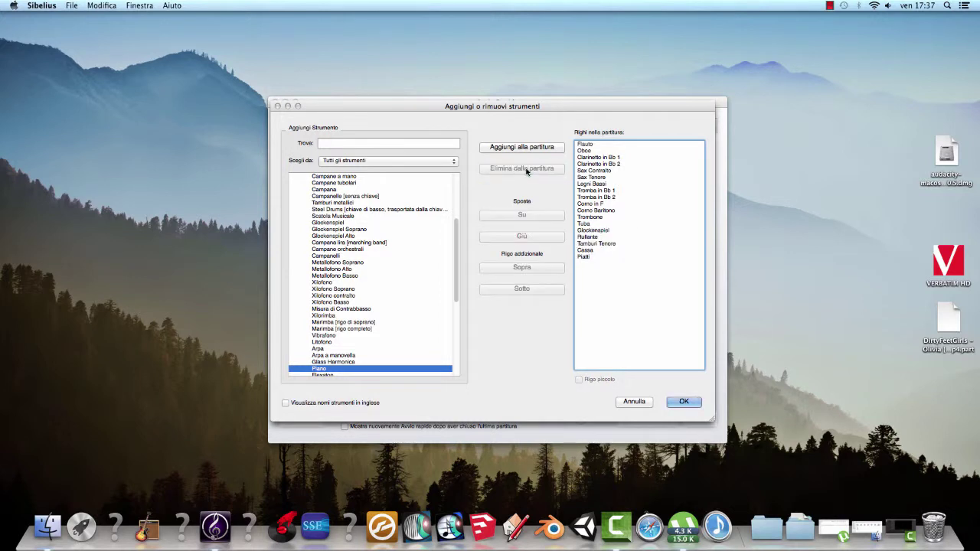
click(610, 243)
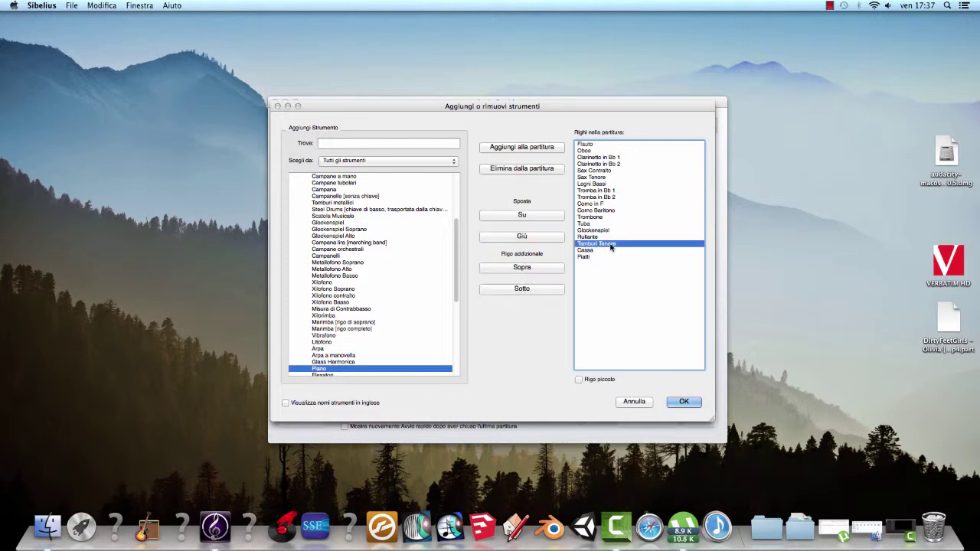
click(532, 170)
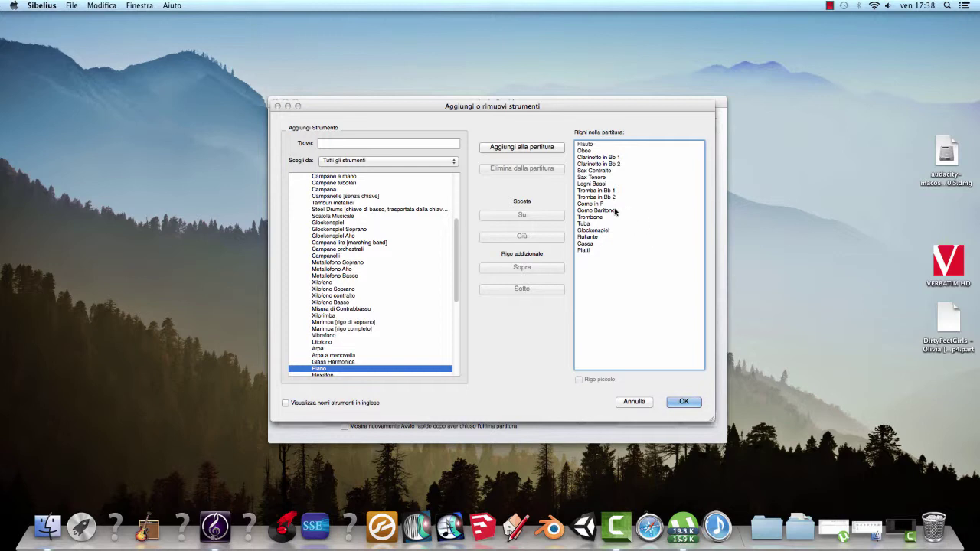
Add a Corno in MIb from the Ottoni family to the score's instruments
scroll(334, 207, up, 5)
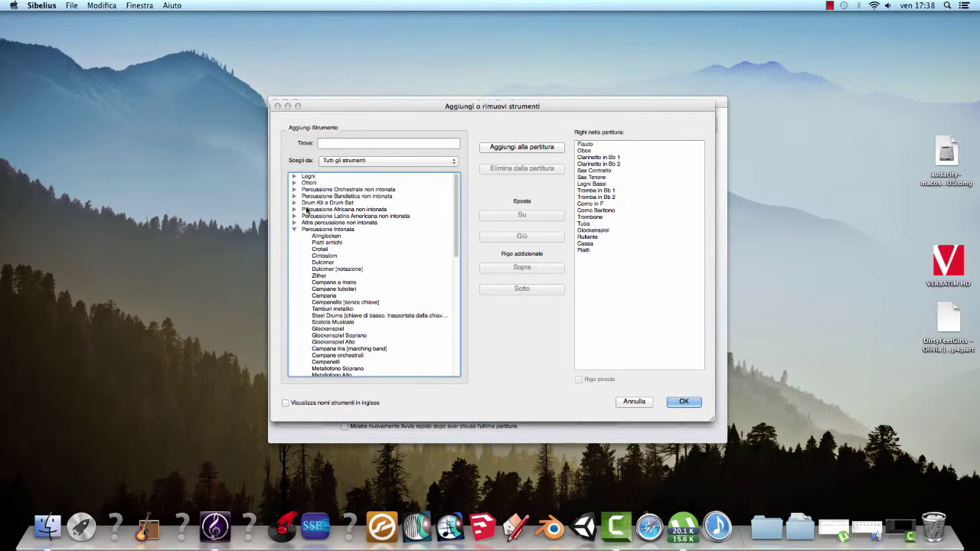
click(294, 183)
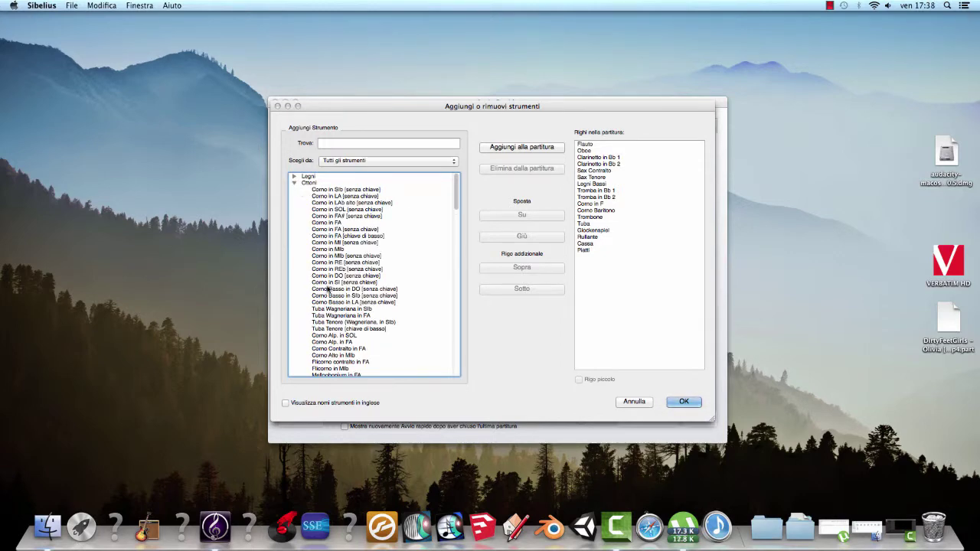
scroll(375, 276, down, 4)
scroll(406, 249, up, 4)
click(295, 183)
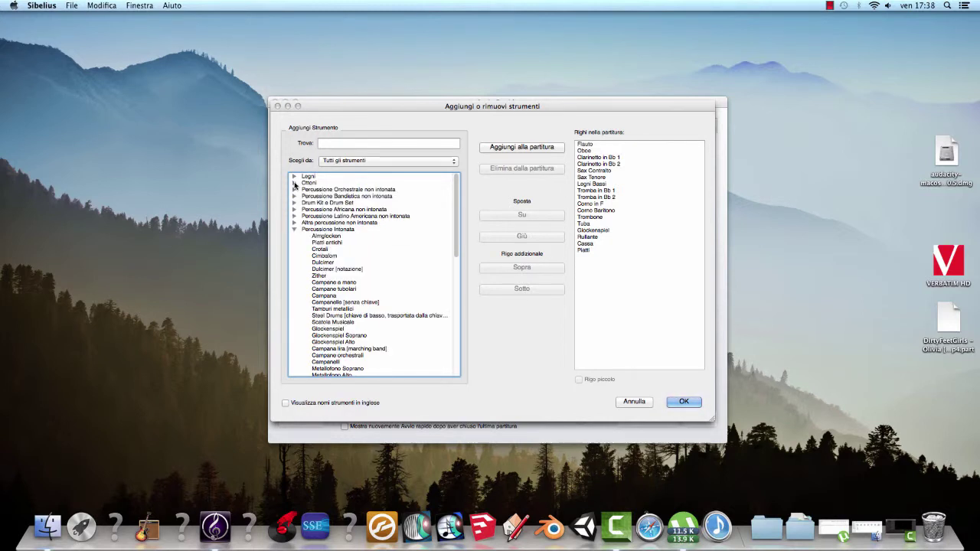
click(295, 184)
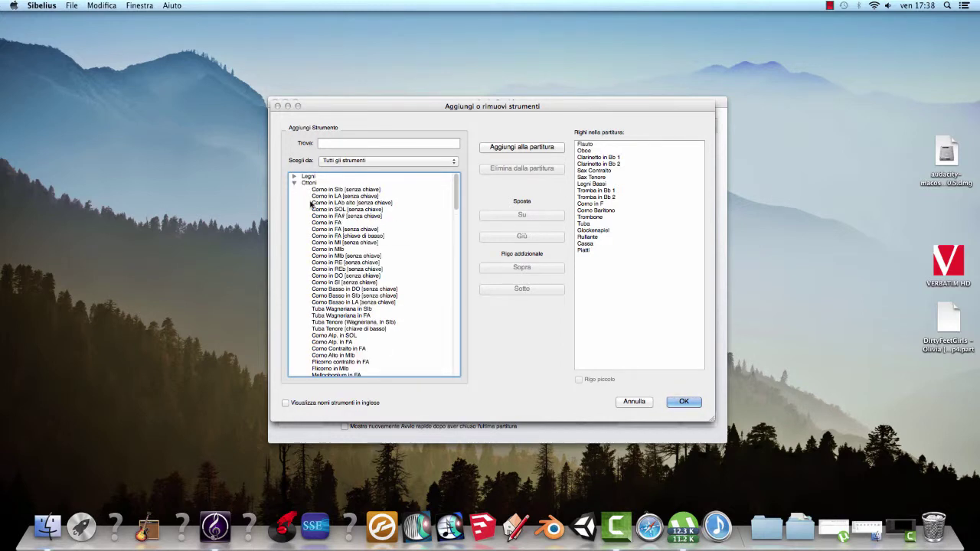
double_click(348, 250)
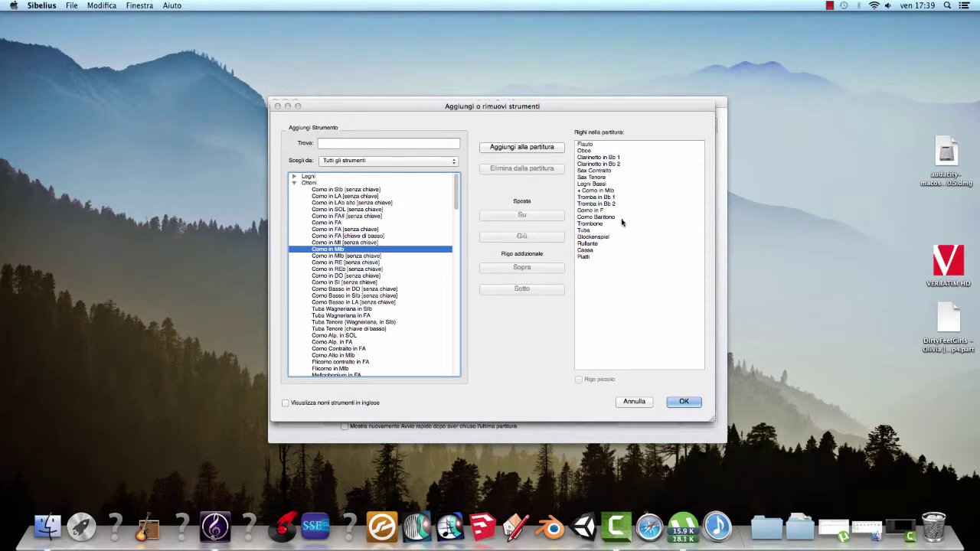
Reorder the Corno in MIb to sit directly below Tromba in Bb 2 and accept the instrument list
click(595, 191)
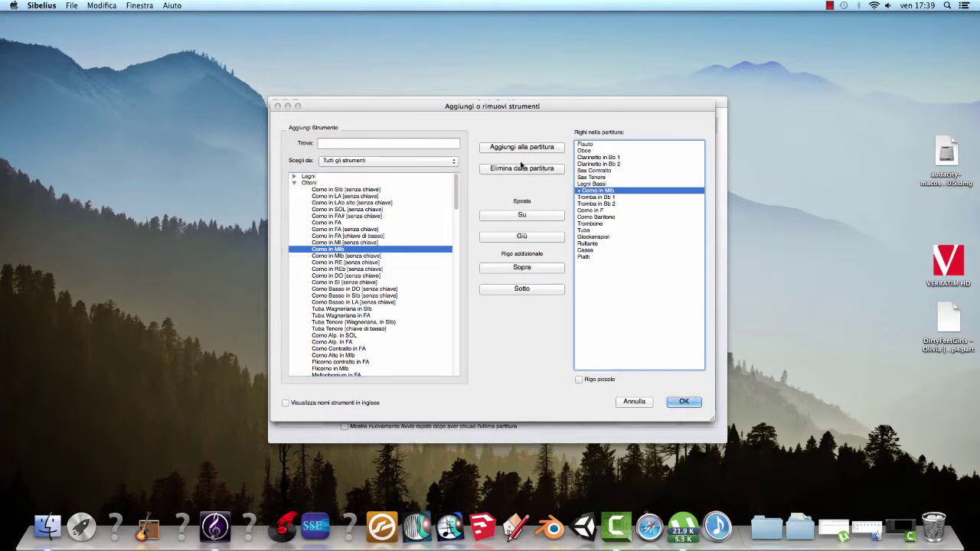
click(550, 238)
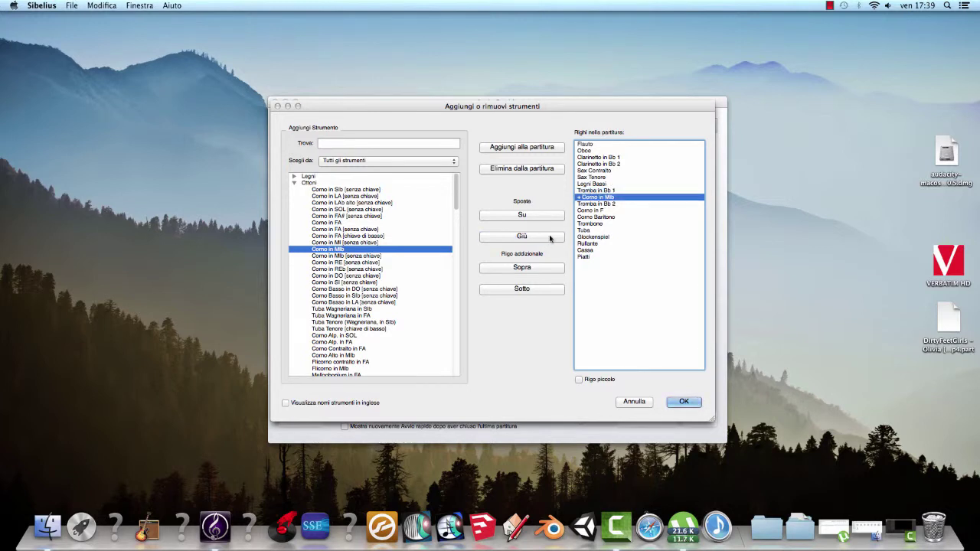
click(550, 239)
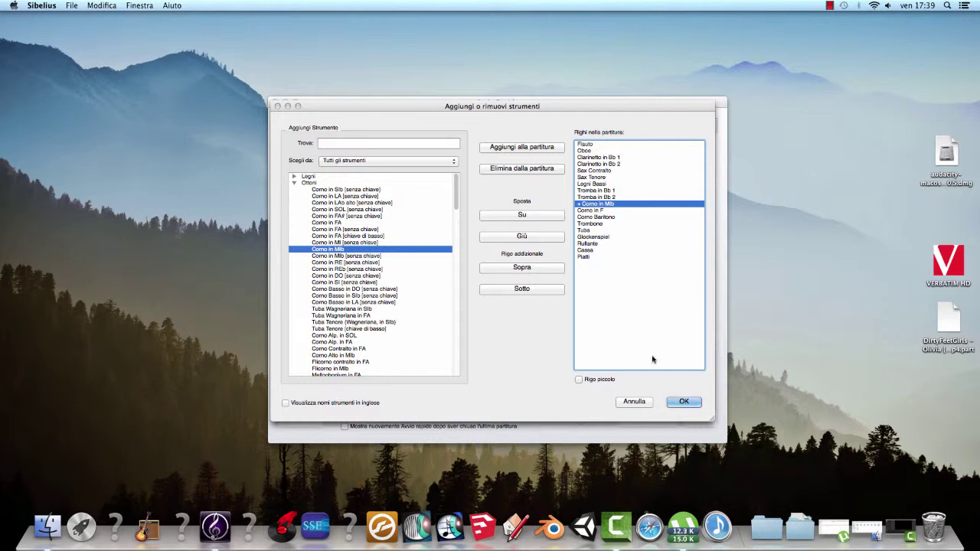
click(693, 404)
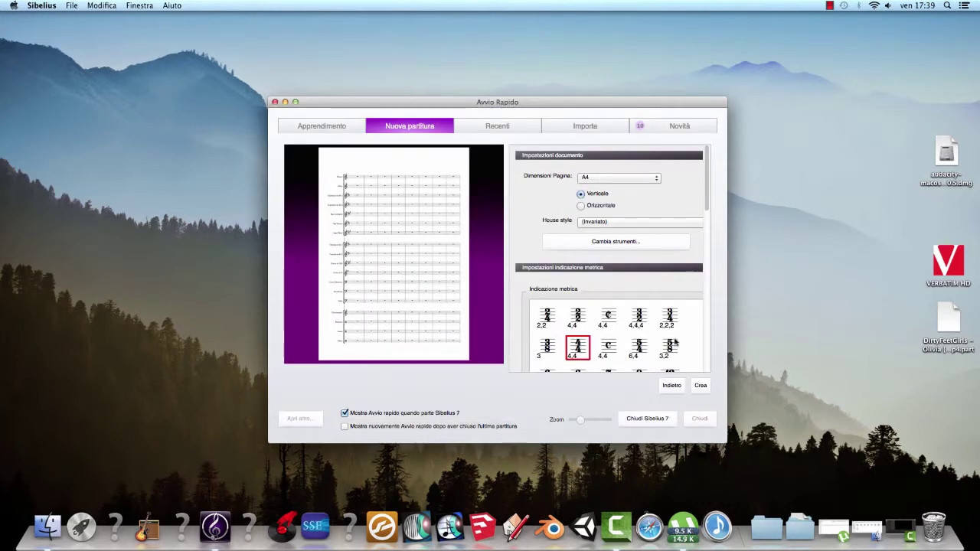
Keep the (Invariato) house style and the 4/4 time signature, and set the new score's tempo text to Allegro
click(605, 225)
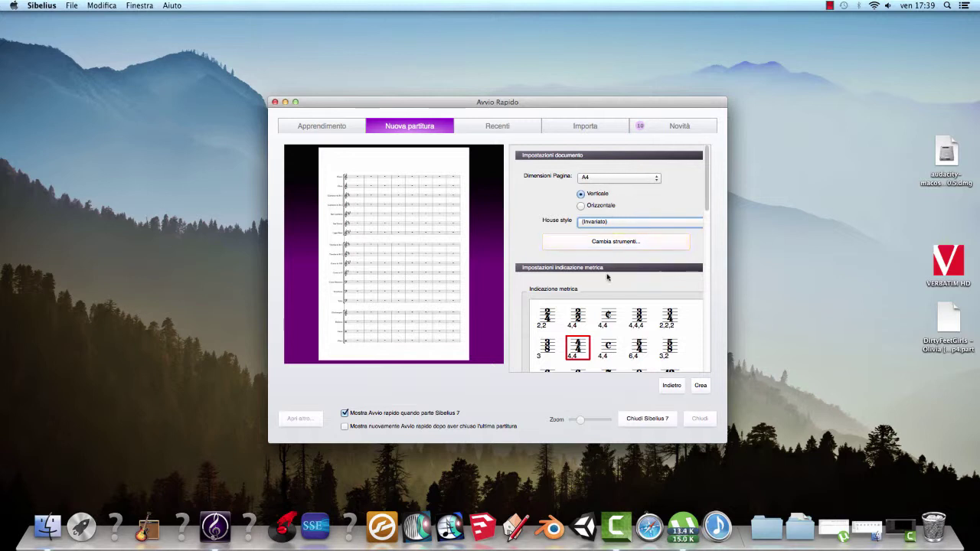
scroll(607, 284, down, 3)
scroll(607, 285, down, 3)
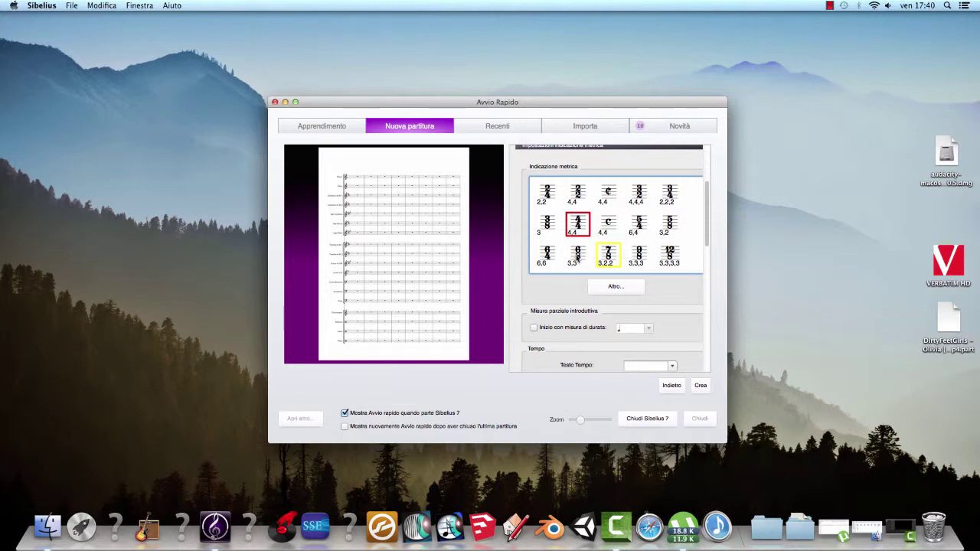
click(646, 249)
scroll(644, 227, down, 2)
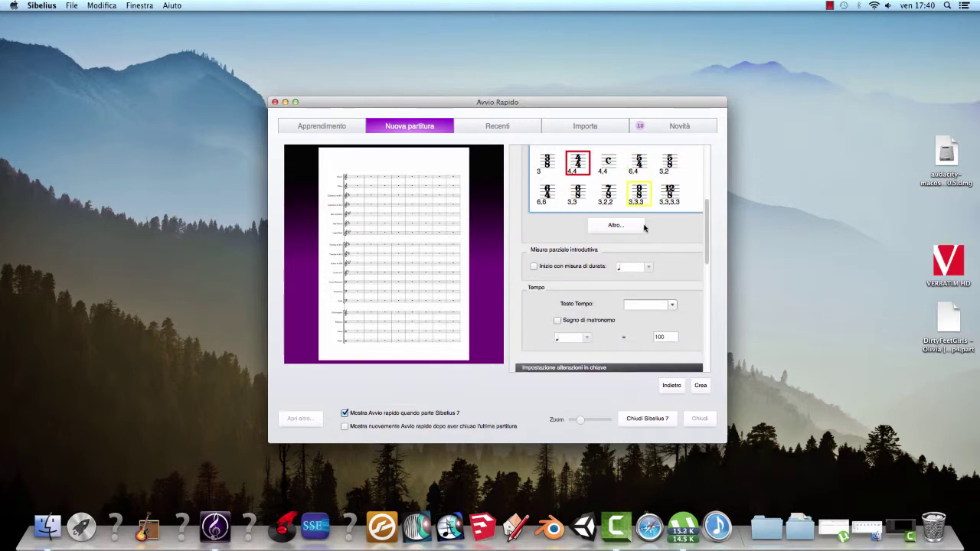
scroll(645, 228, down, 3)
scroll(670, 189, up, 1)
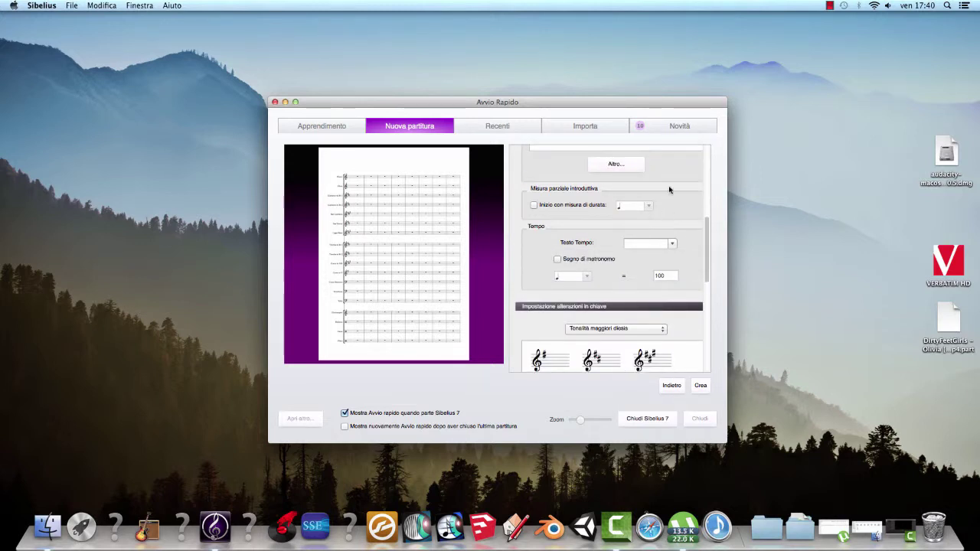
click(673, 244)
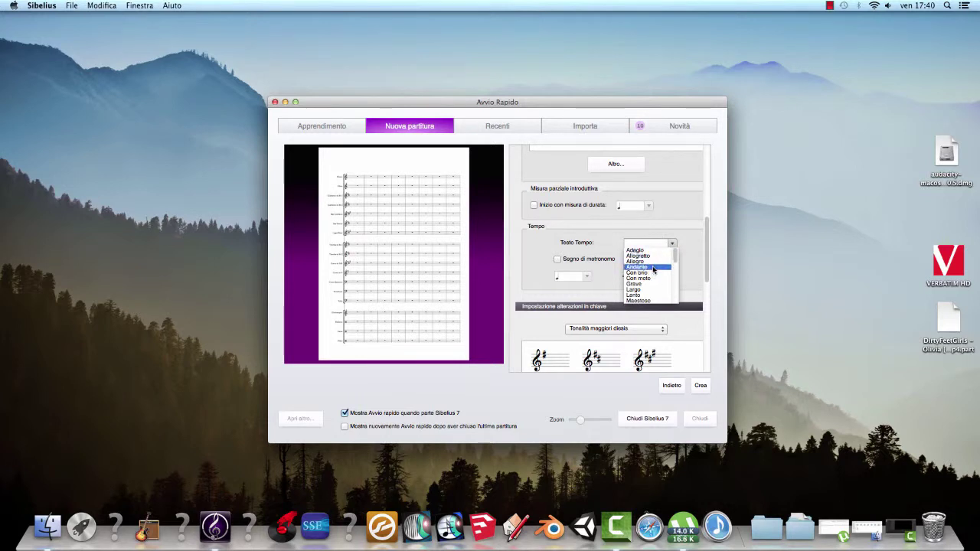
click(653, 262)
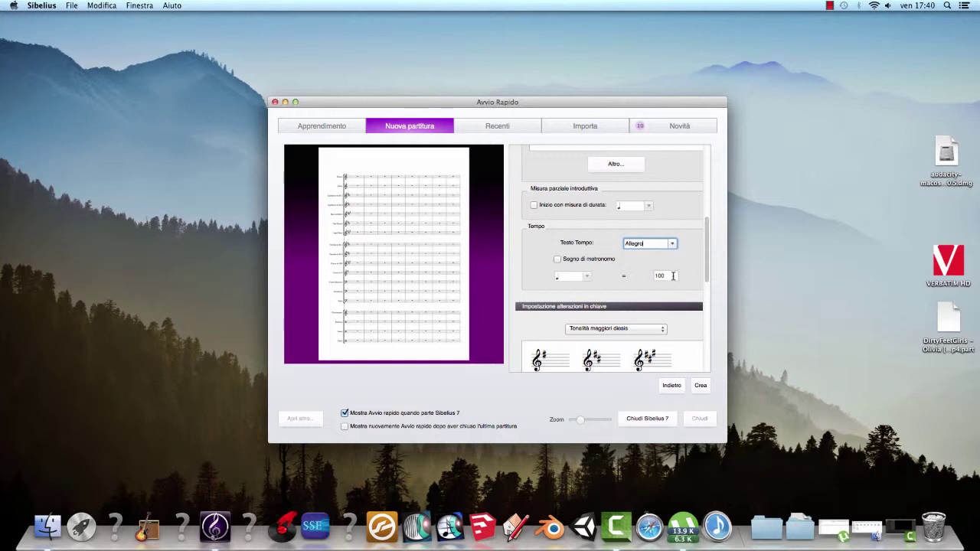
Set the new score's key signature to Bb major from the major flat keys (Tonalità maggiori bemolli)
scroll(671, 295, down, 3)
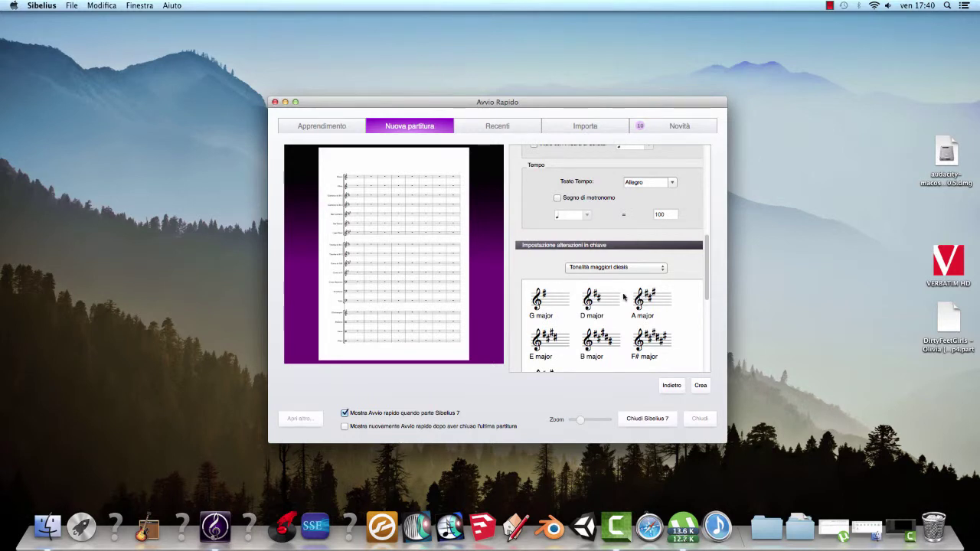
scroll(625, 299, down, 4)
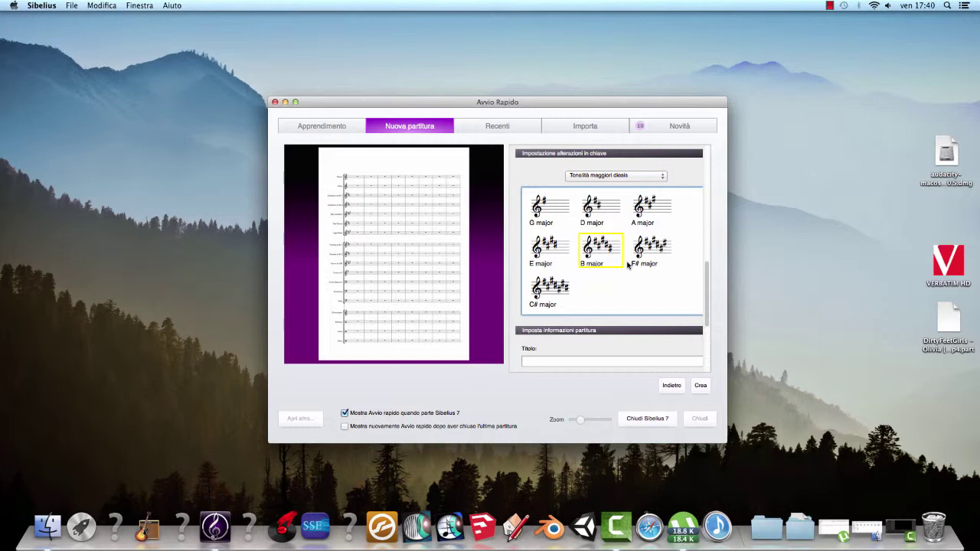
click(608, 177)
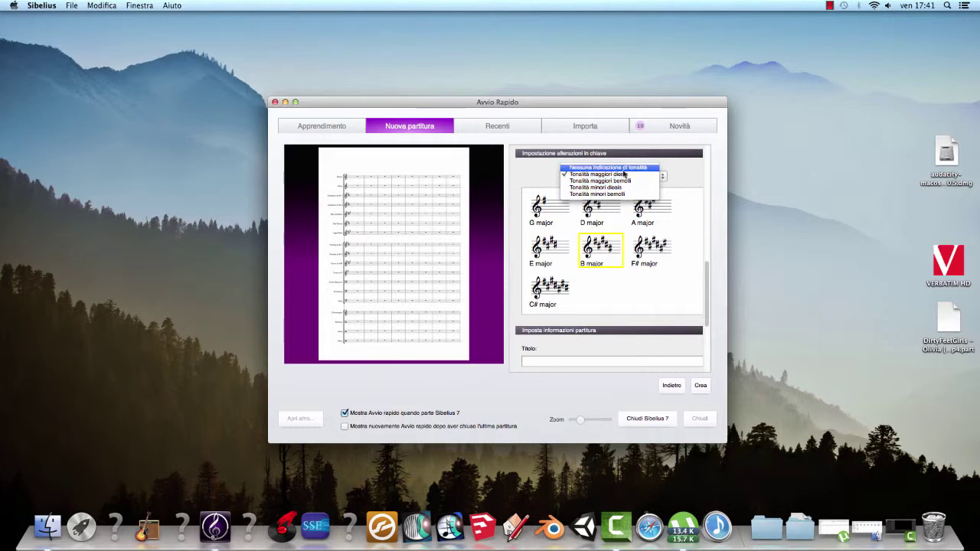
click(698, 178)
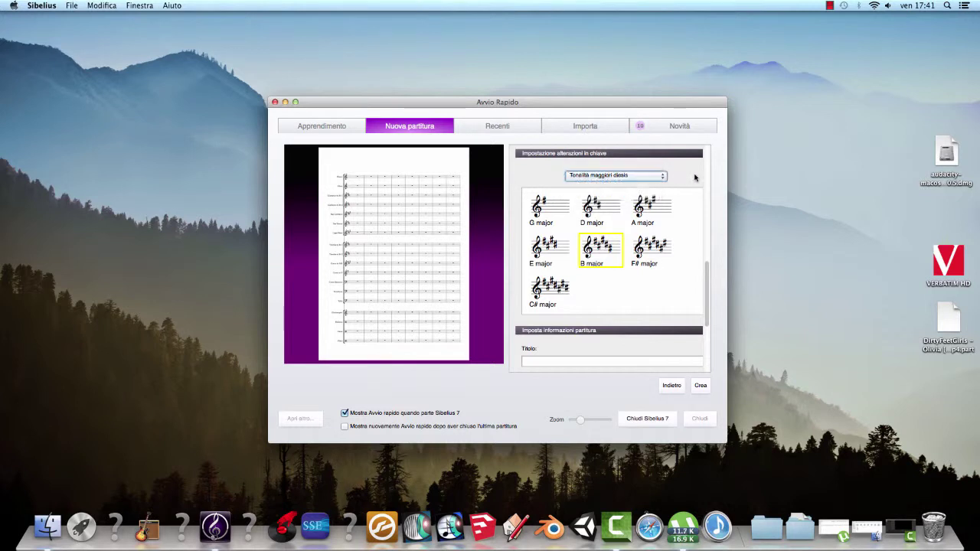
scroll(628, 177, down, 1)
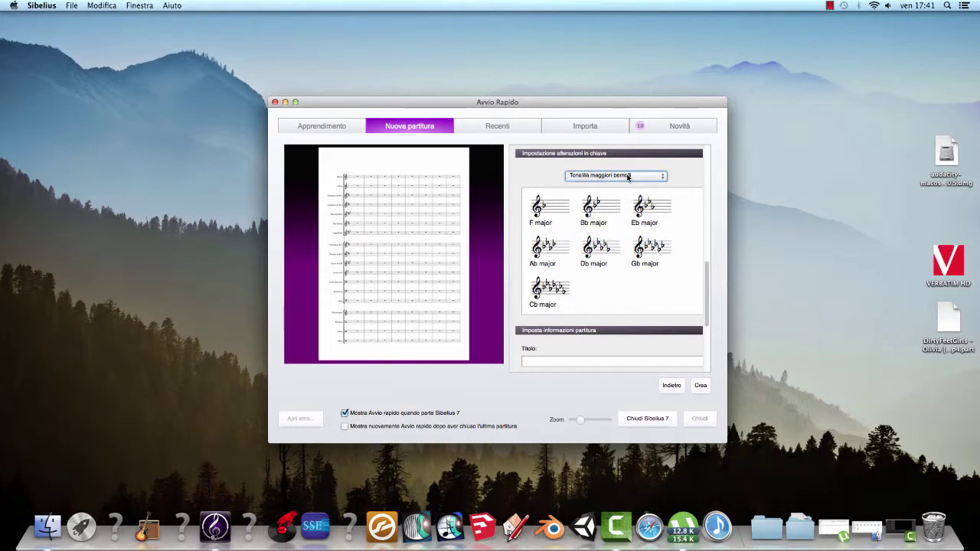
click(599, 207)
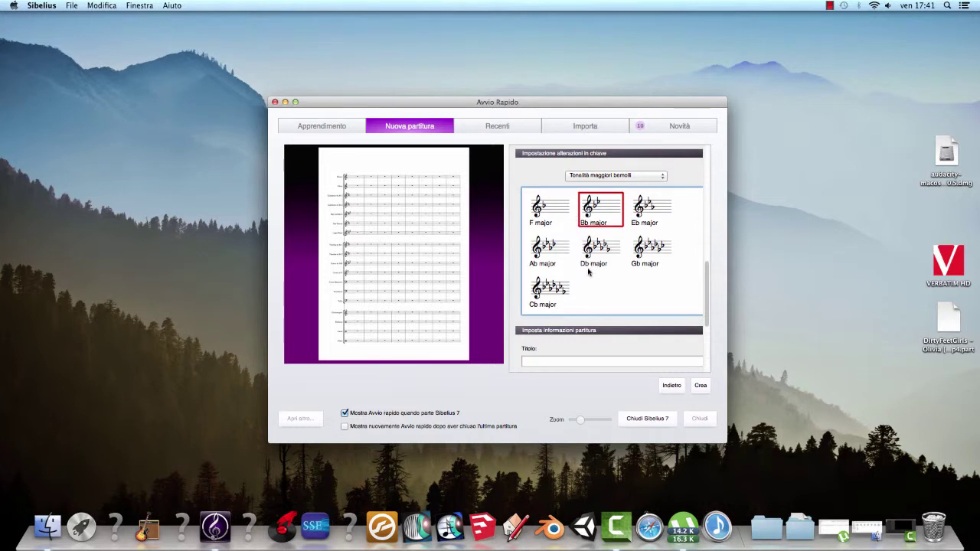
Leave the title, composer and lyricist information blank and create the score
scroll(589, 271, down, 1)
scroll(589, 272, down, 2)
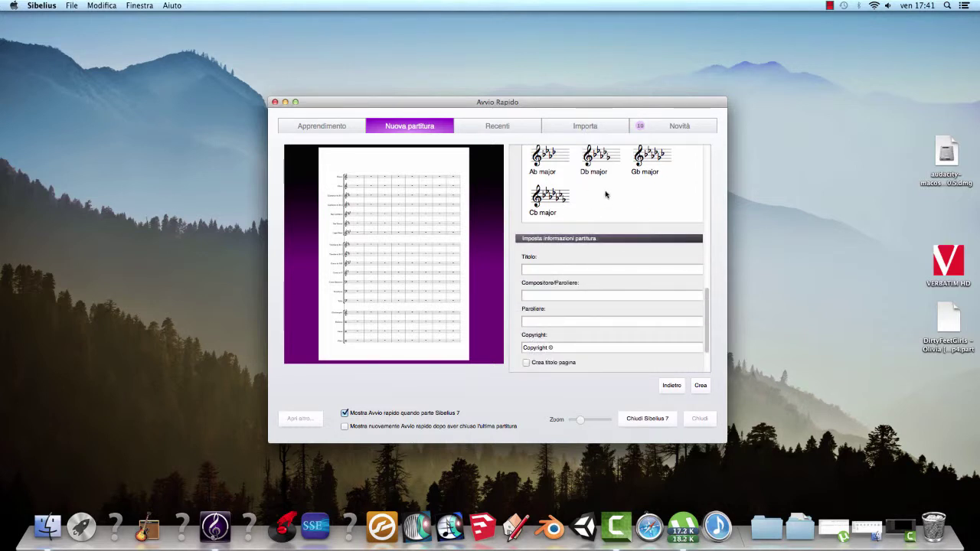
scroll(605, 195, up, 2)
scroll(605, 195, up, 1)
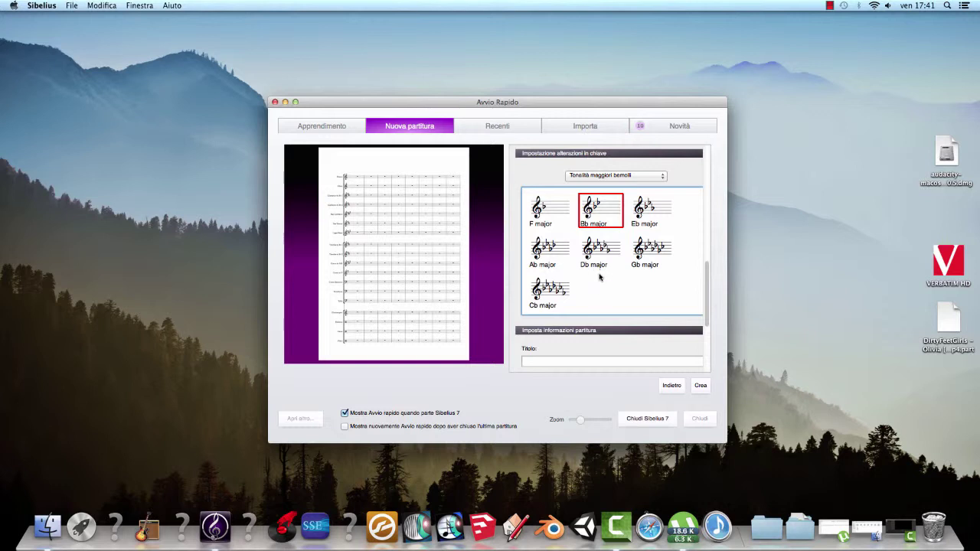
scroll(602, 287, down, 3)
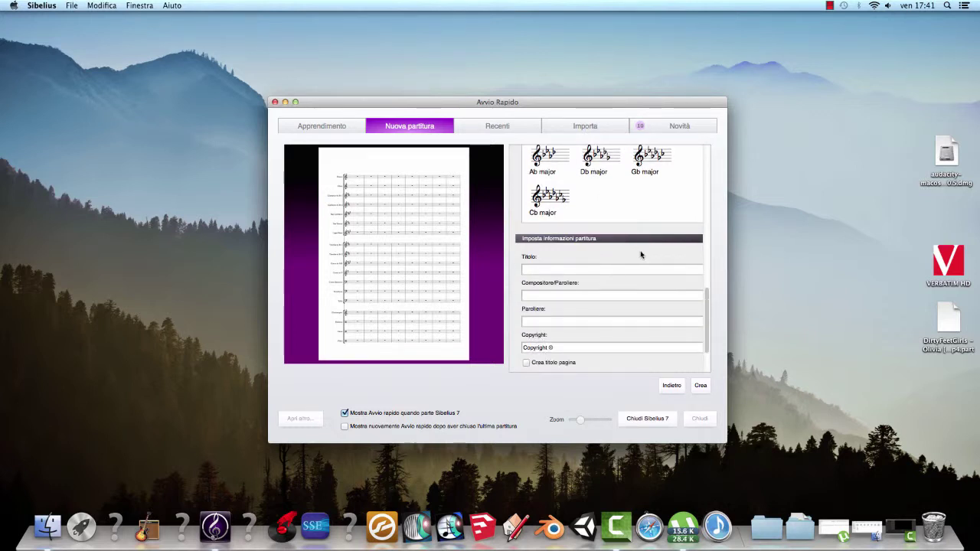
scroll(642, 266, down, 2)
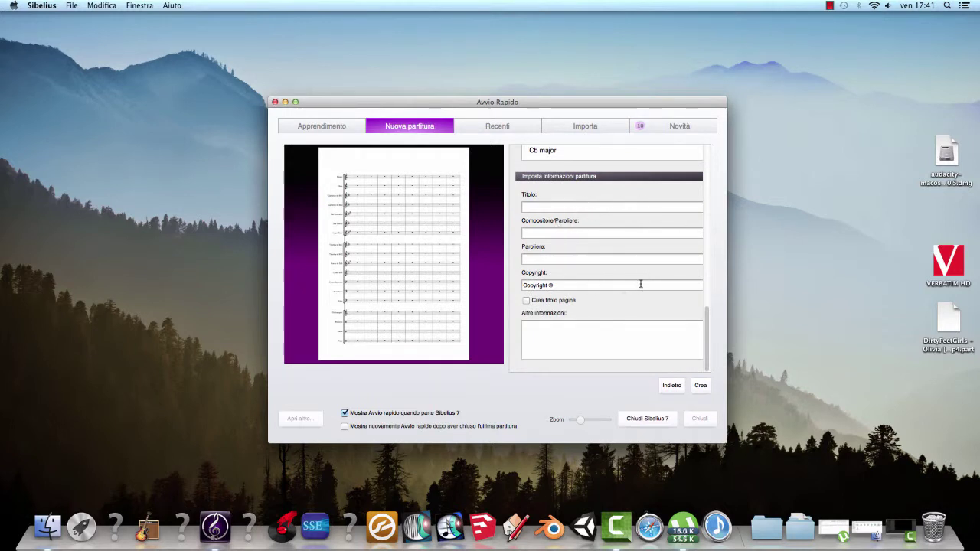
click(700, 385)
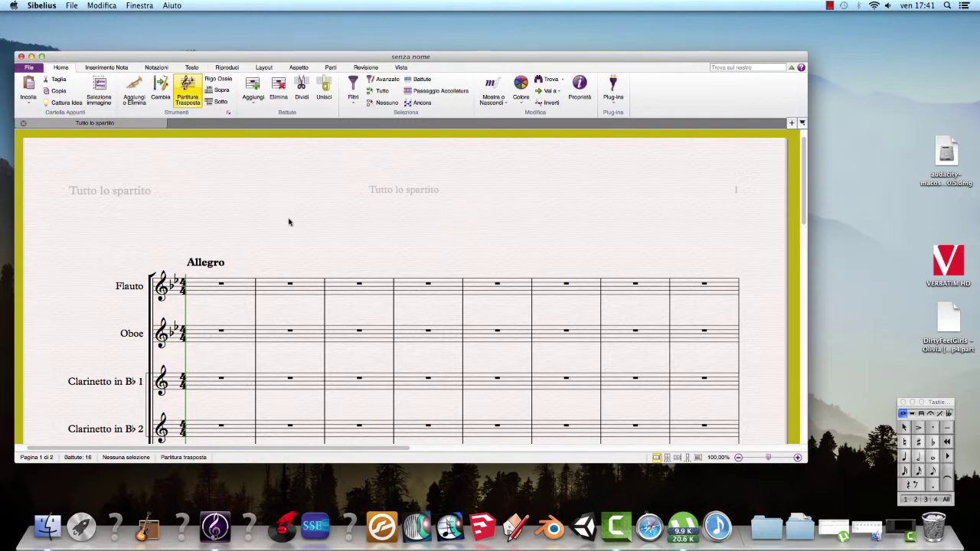
Show the Mixer and expand its channel strips to include the sound, pan and effects controls
key(m)
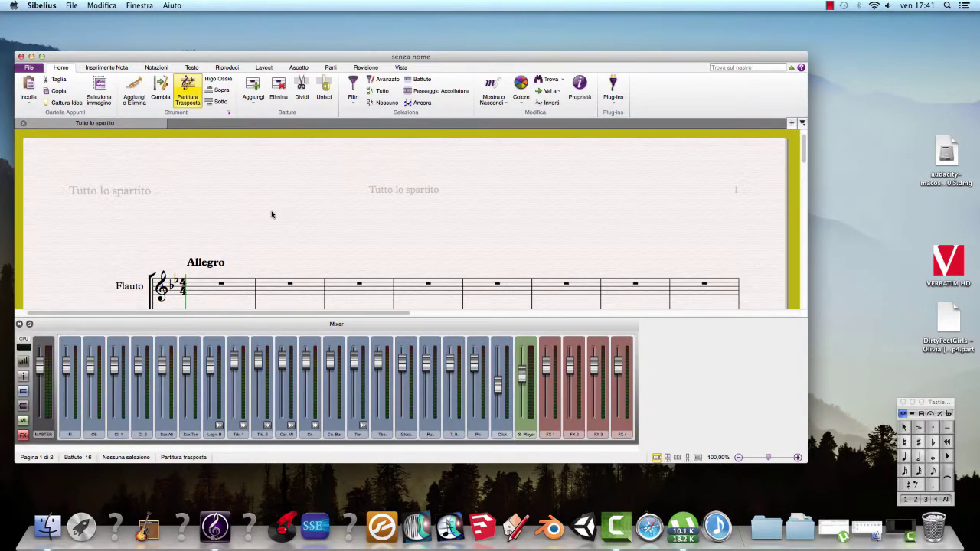
click(23, 362)
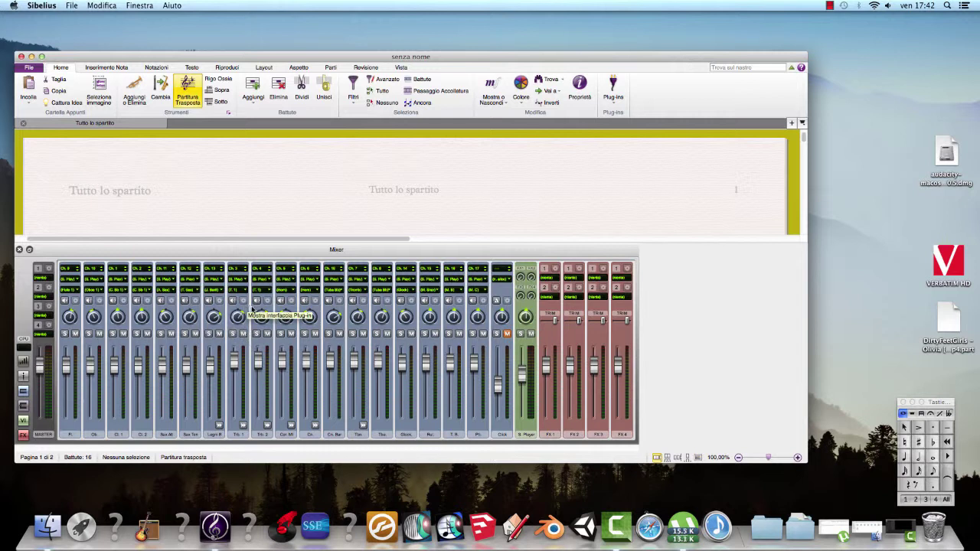
mouse_move(260, 314)
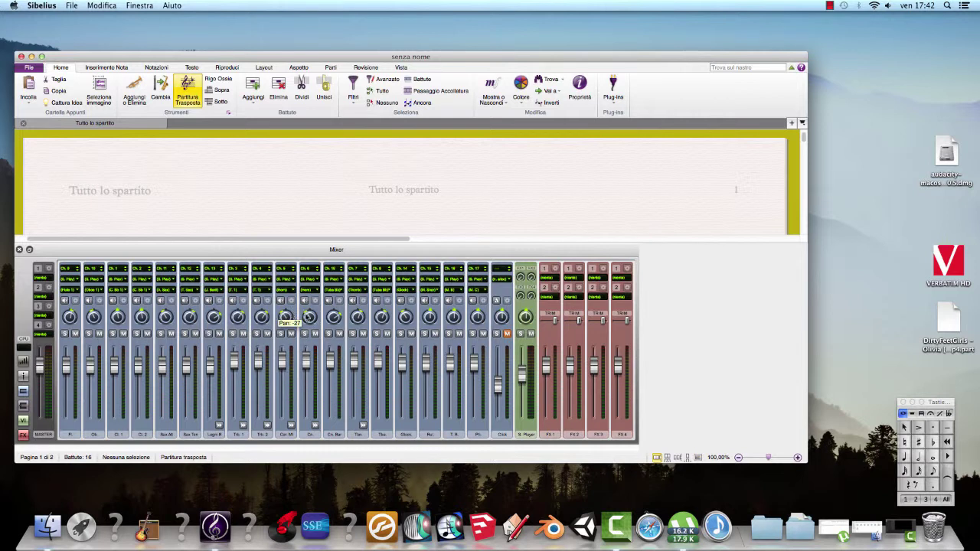
mouse_move(308, 316)
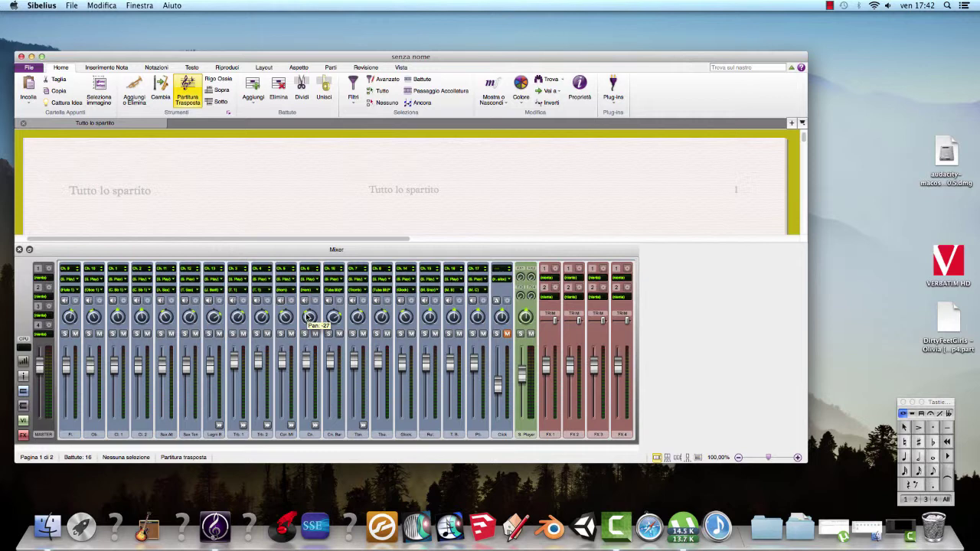
Examine the staves of the new score from Flauto through the brass down to Glockenspiel and Rullante
scroll(311, 181, down, 5)
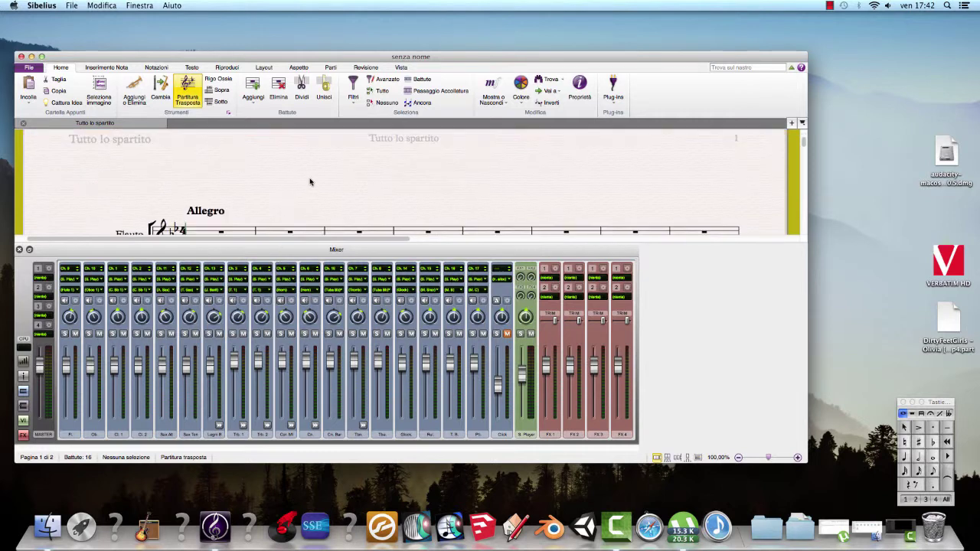
scroll(310, 181, down, 6)
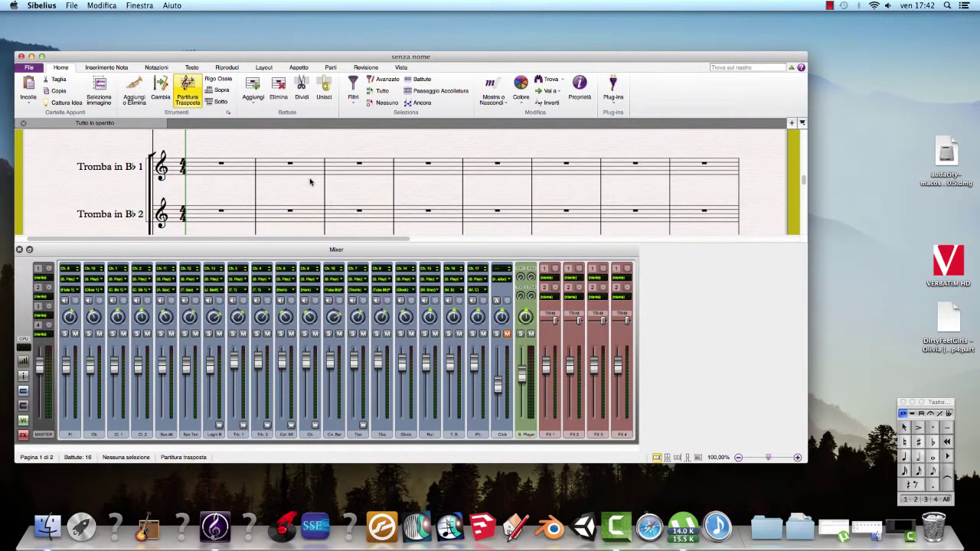
scroll(310, 182, down, 5)
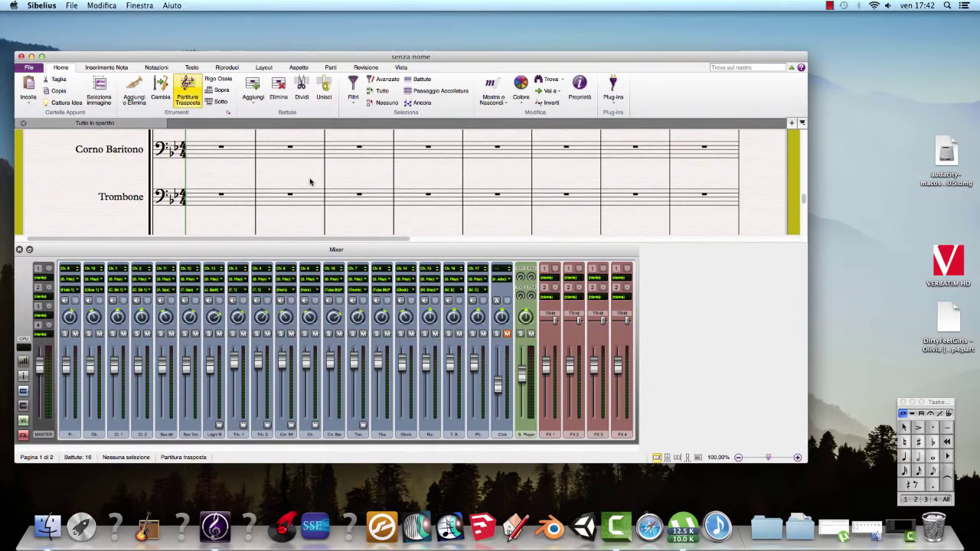
scroll(218, 172, down, 3)
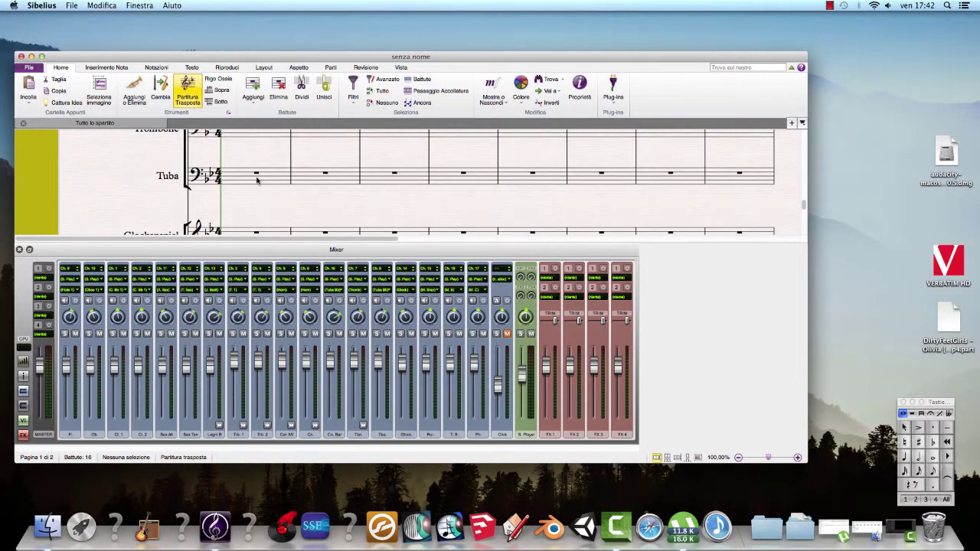
scroll(258, 196, down, 2)
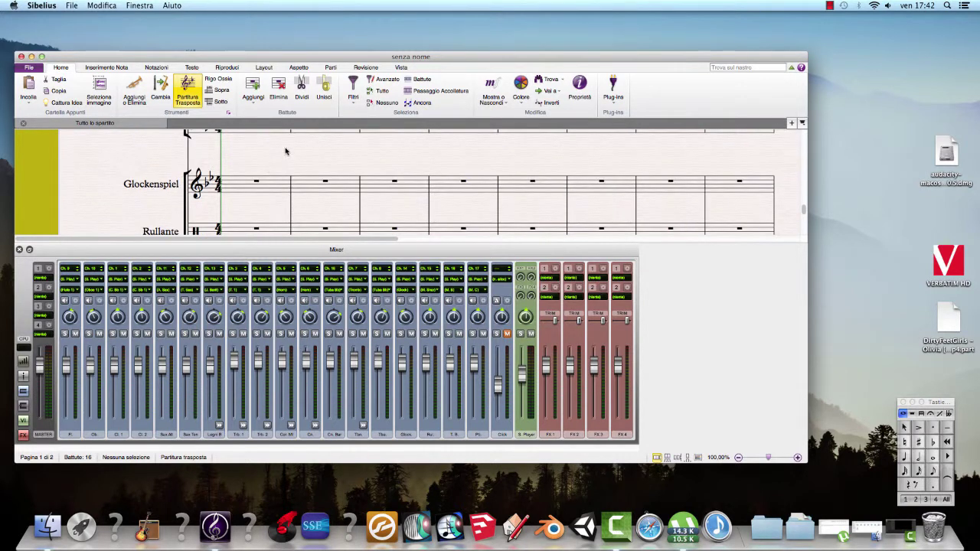
scroll(286, 160, up, 3)
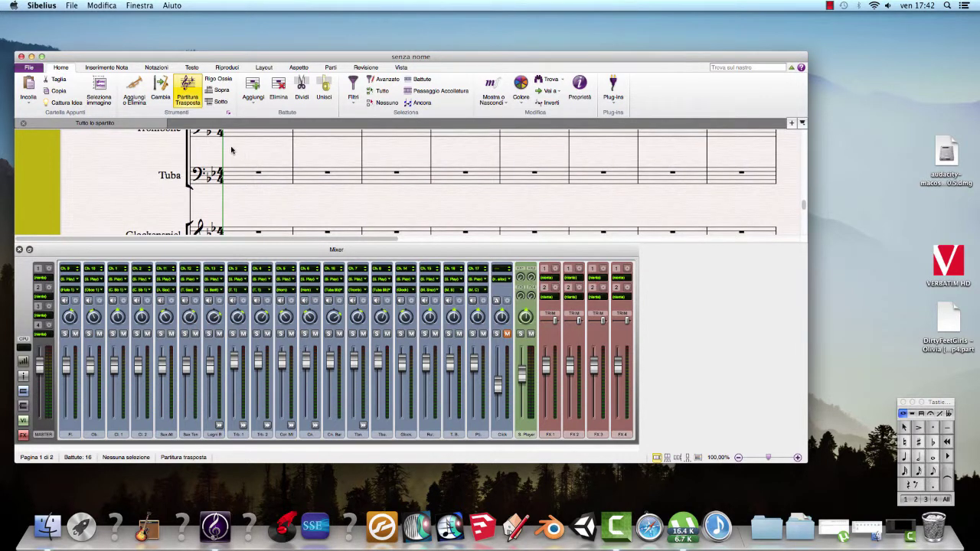
scroll(280, 190, down, 2)
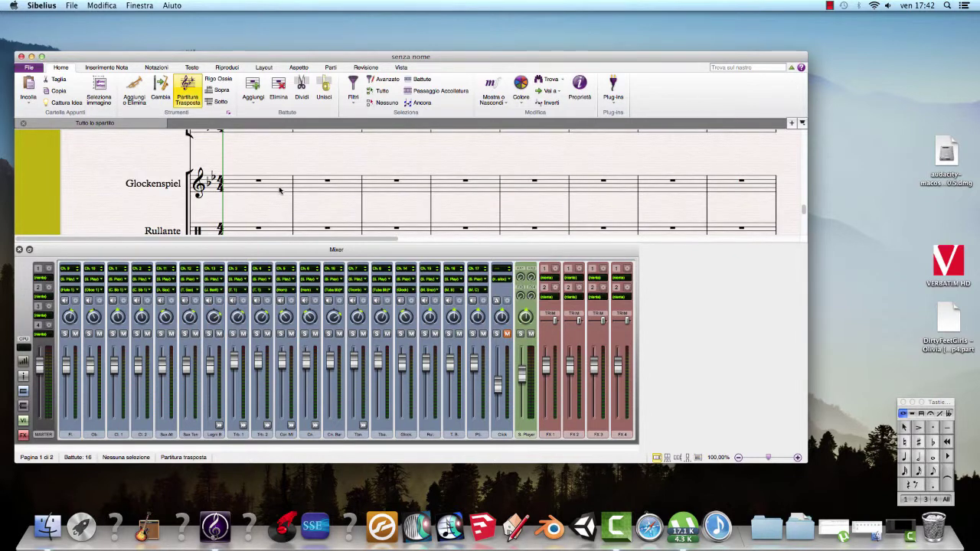